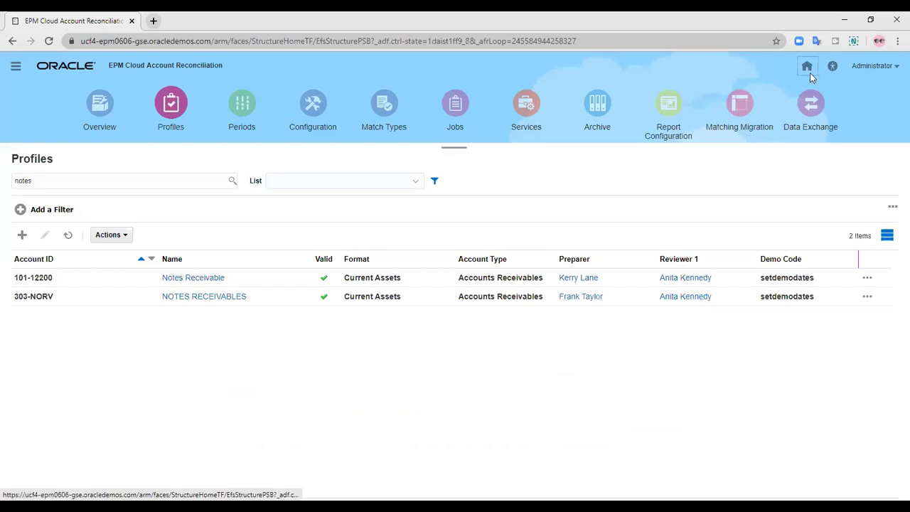
Step: Return to the home page, open the application's Profiles list and search it for 303-NORV
click(809, 68)
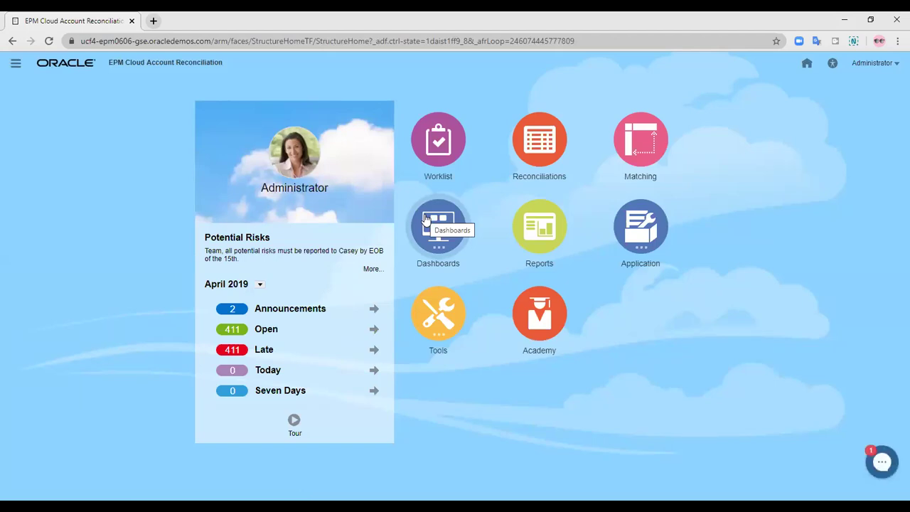
click(654, 256)
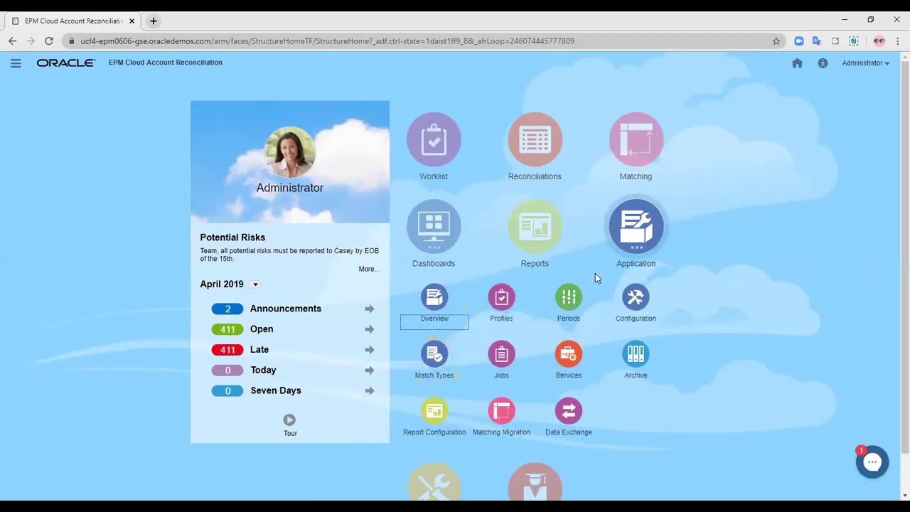
click(503, 300)
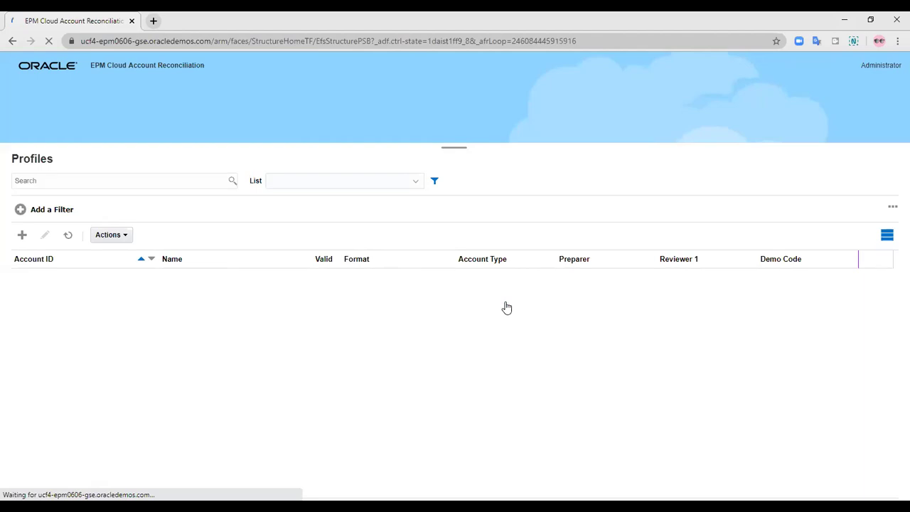
click(76, 183)
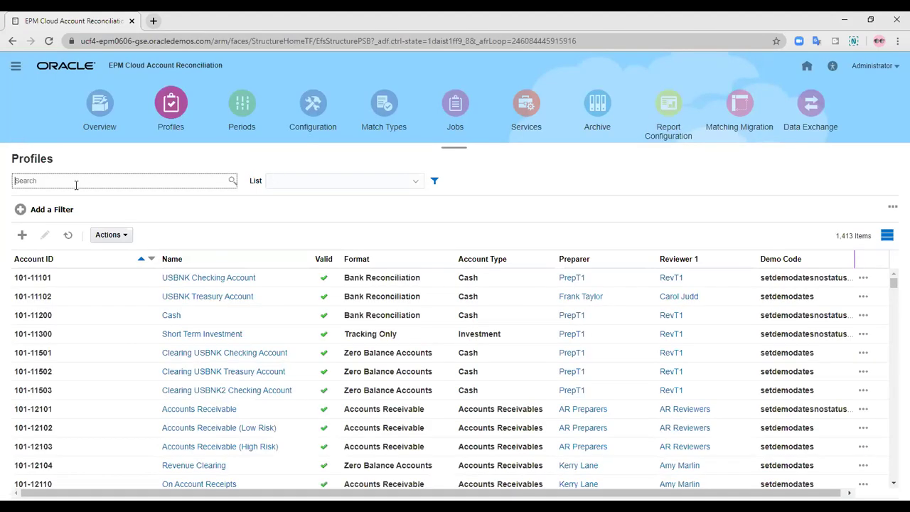
text(303-NORV)
key(Return)
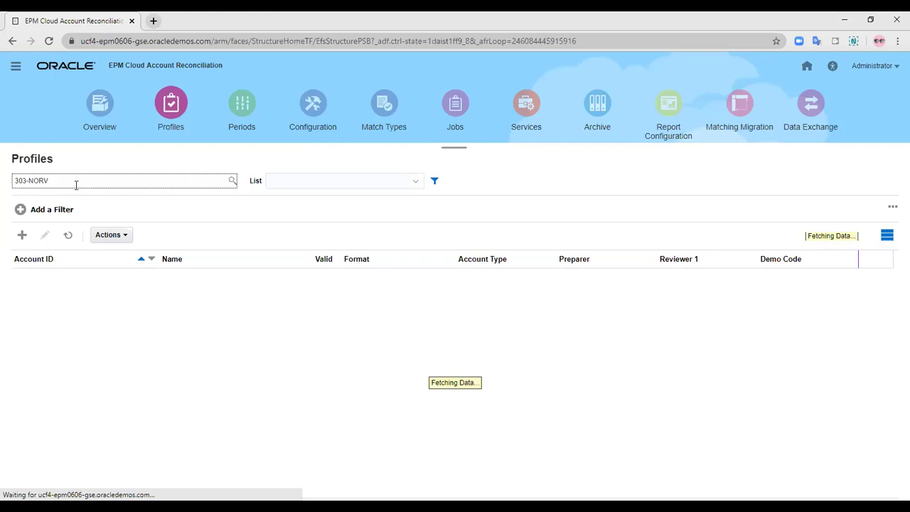
Step: Review the properties, workflow and rules of the NOTES RECEIVABLES profile, and save and close it
click(180, 279)
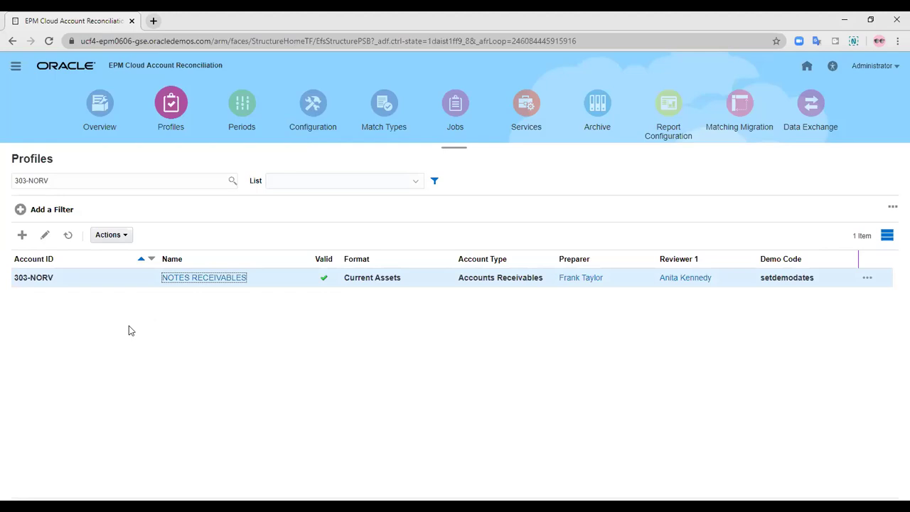
click(179, 280)
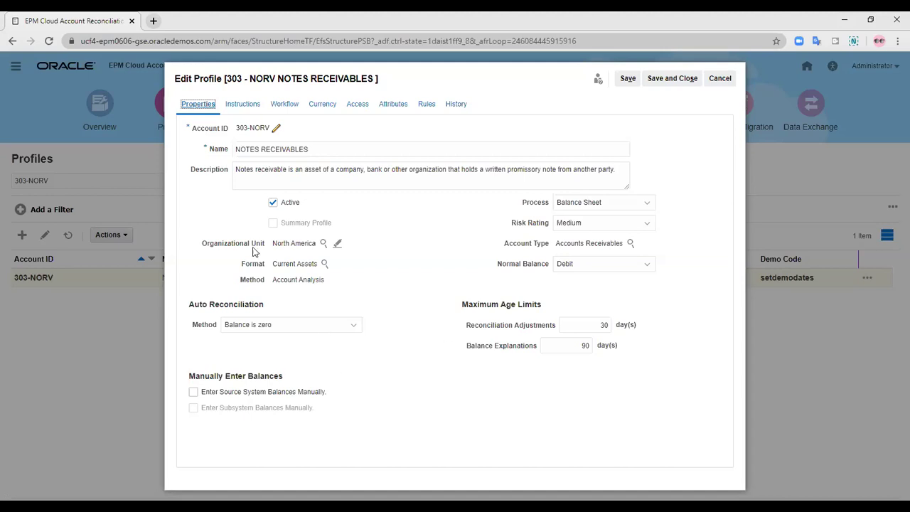
click(292, 105)
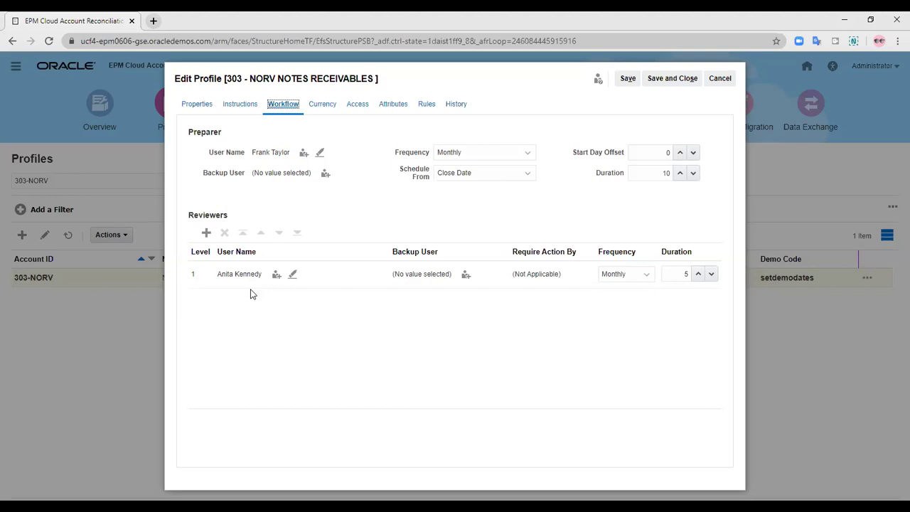
click(429, 105)
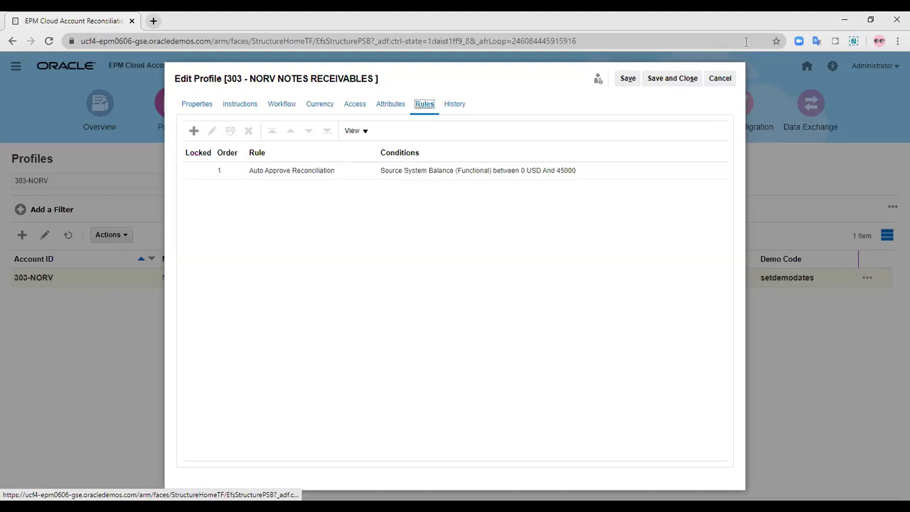
click(659, 77)
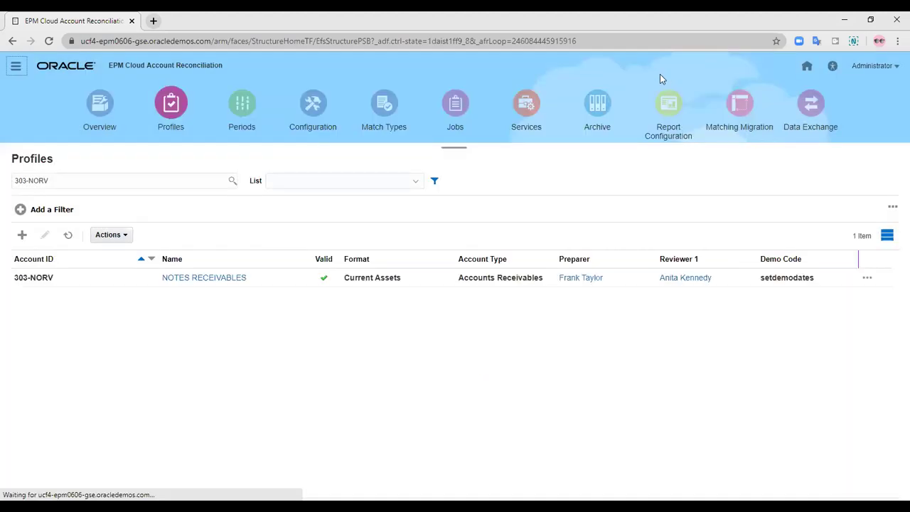
Step: Open the Current Assets format in the configuration's Formats list, examine its properties, and save and close it
click(316, 114)
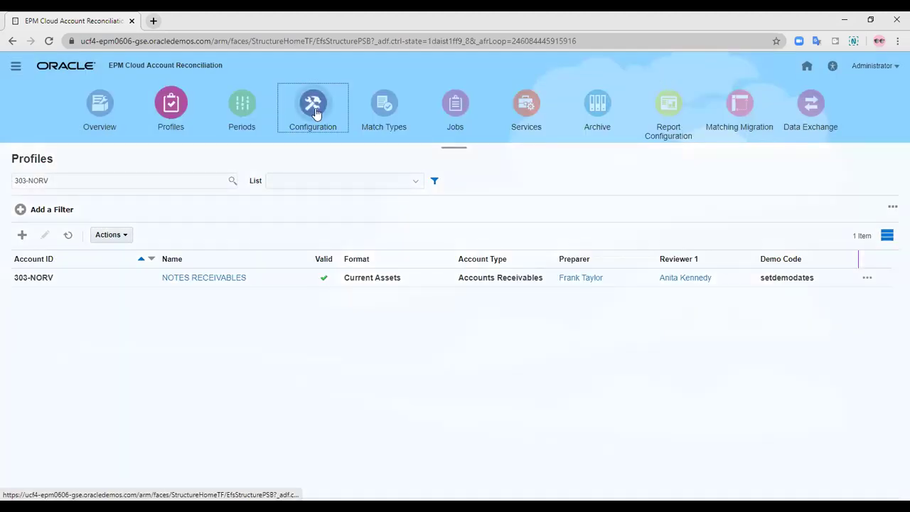
click(16, 325)
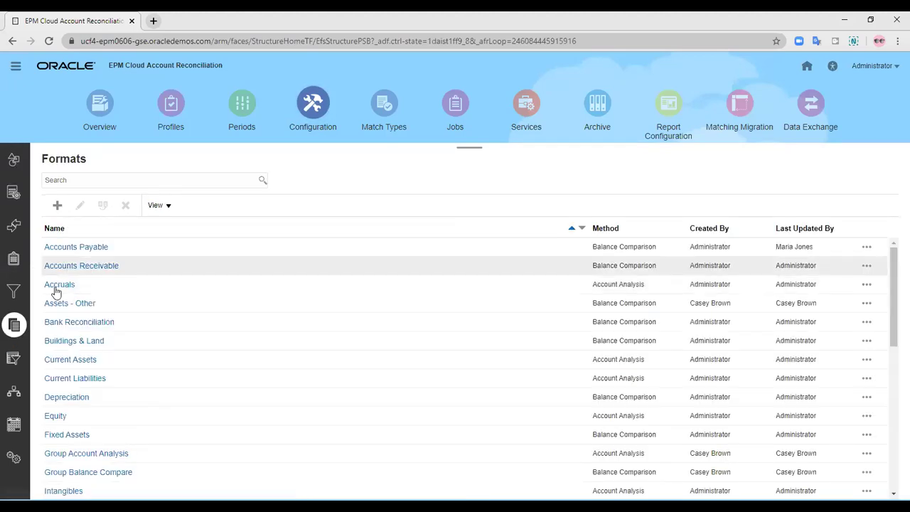
scroll(60, 305, down, 3)
click(80, 249)
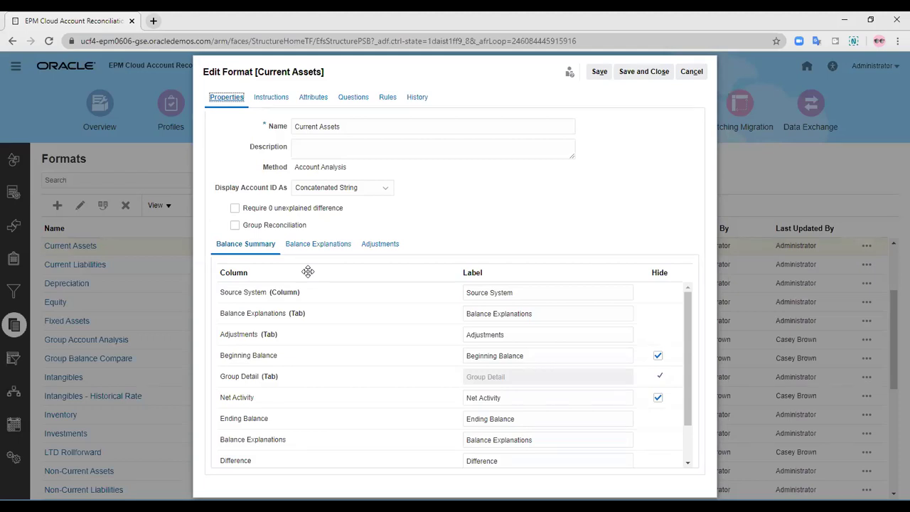
click(639, 74)
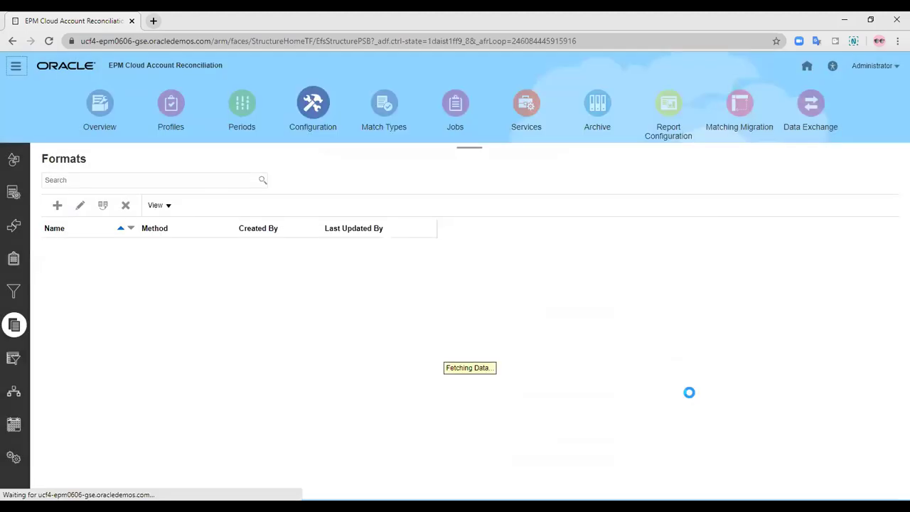
Step: Go to the Periods page, refresh the list and open the available actions for the April 2019 period
click(242, 117)
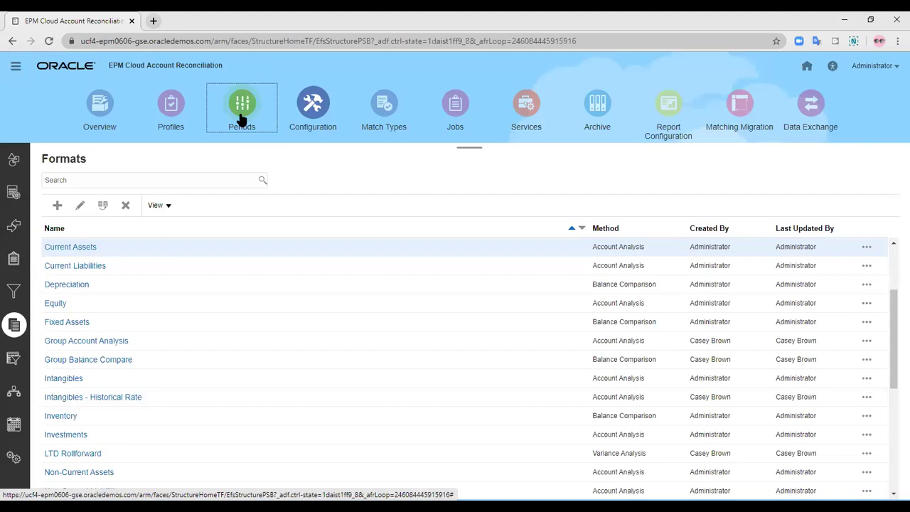
scroll(406, 315, down, 1)
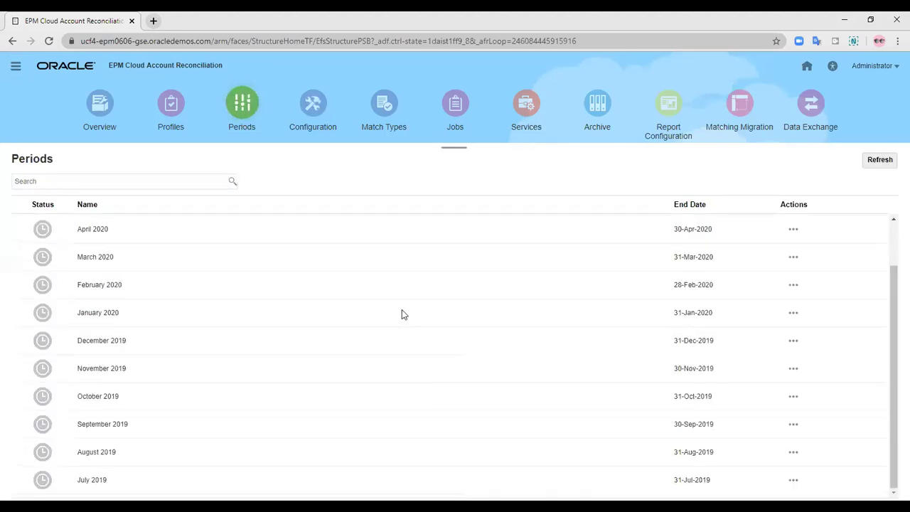
click(870, 158)
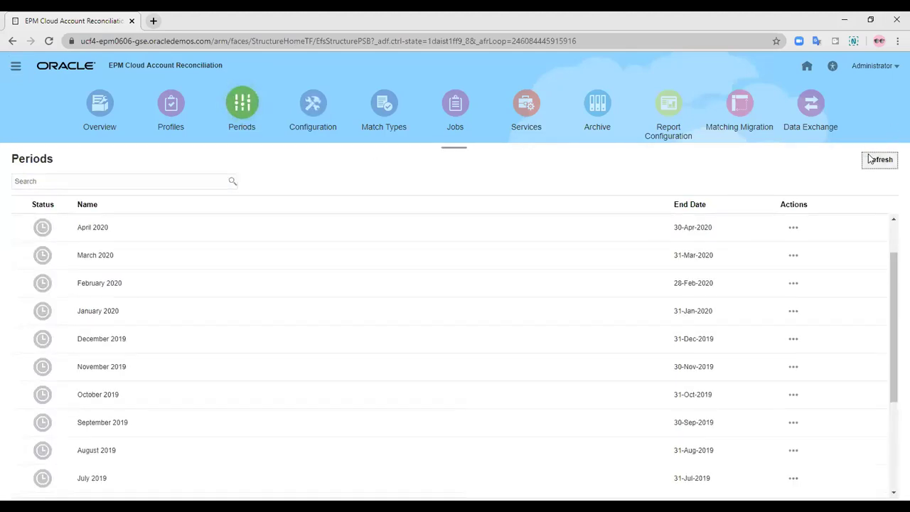
scroll(618, 264, down, 3)
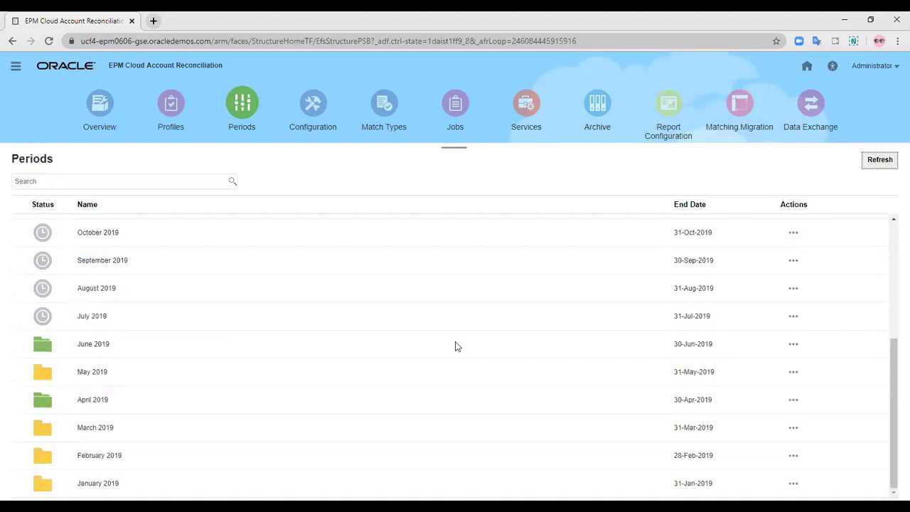
click(791, 400)
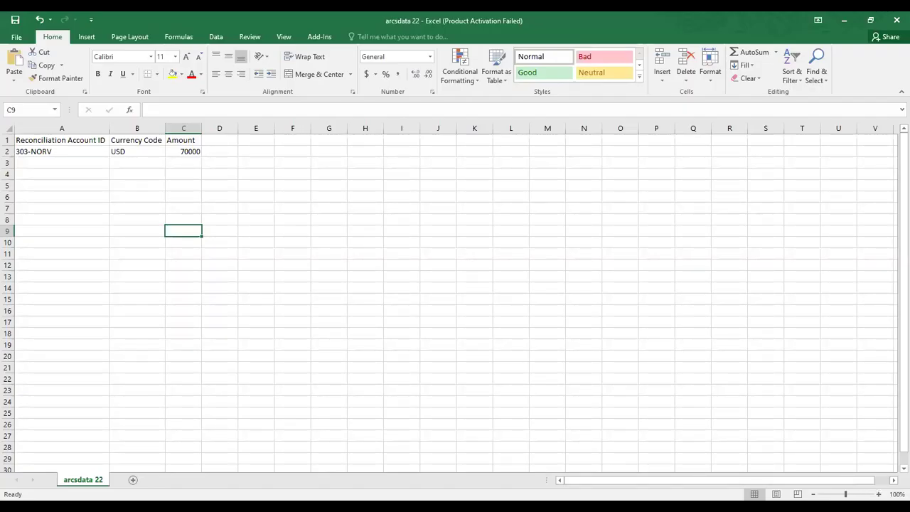
Step: Switch to the arcsdata 22 workbook in Excel and enlarge the sheet to 180% to examine its balance data
click(878, 494)
click(878, 494)
click(878, 494)
click(879, 494)
click(879, 494)
click(878, 494)
click(878, 494)
click(879, 494)
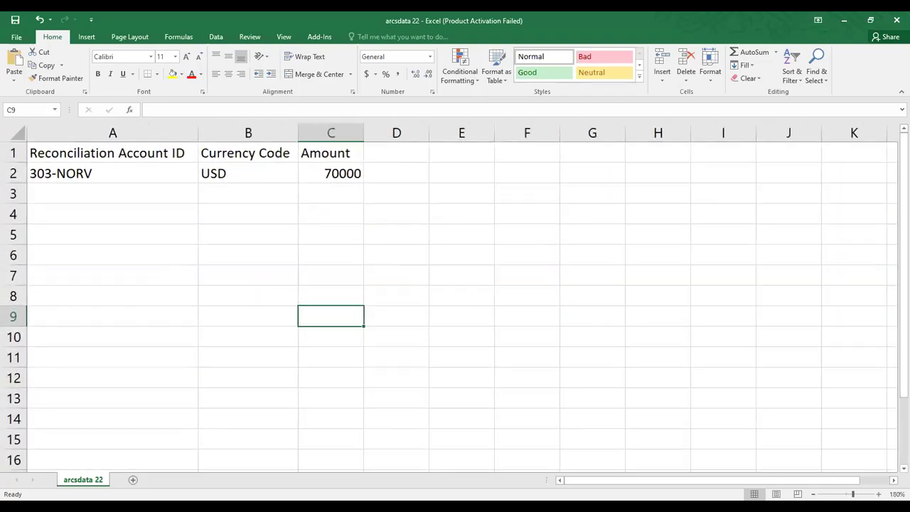
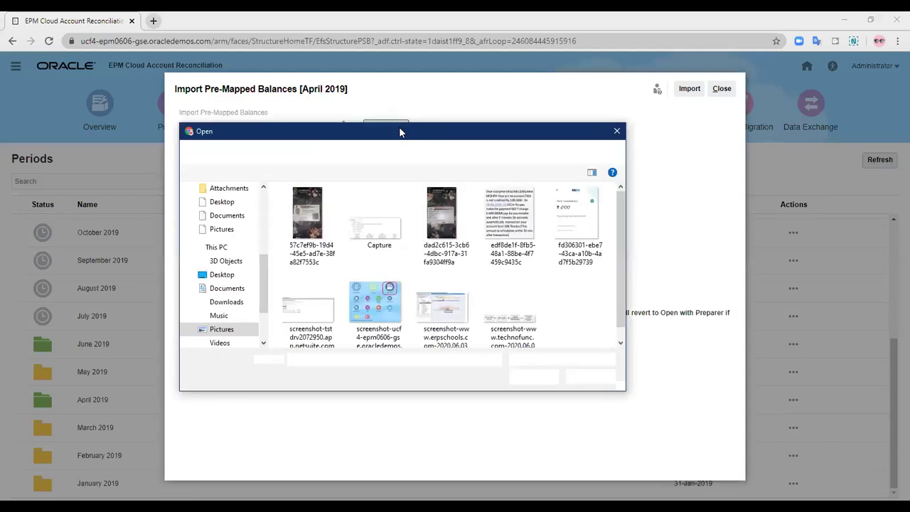
Step: Switch back to Account Reconciliation and choose arcsdata 22 from the Desktop as the file for the April 2019 Pre-Mapped Balances import
key(Escape)
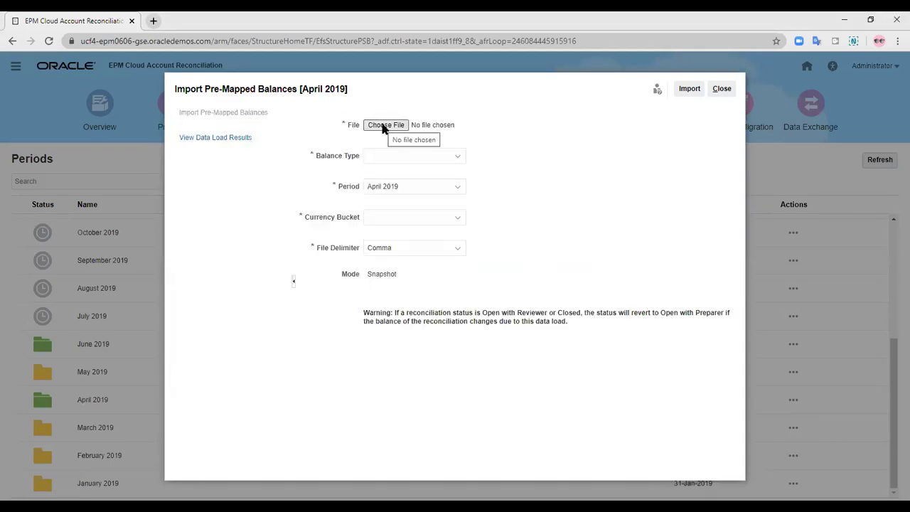
click(384, 127)
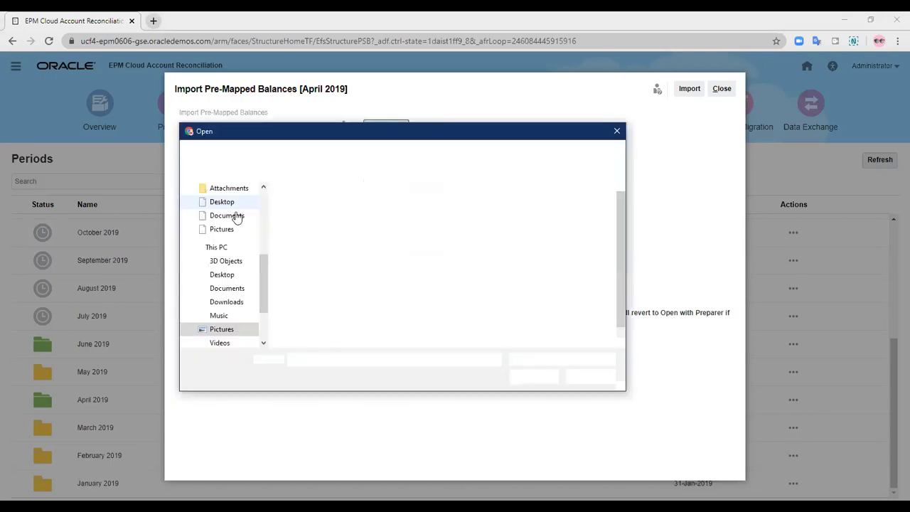
click(233, 205)
click(334, 253)
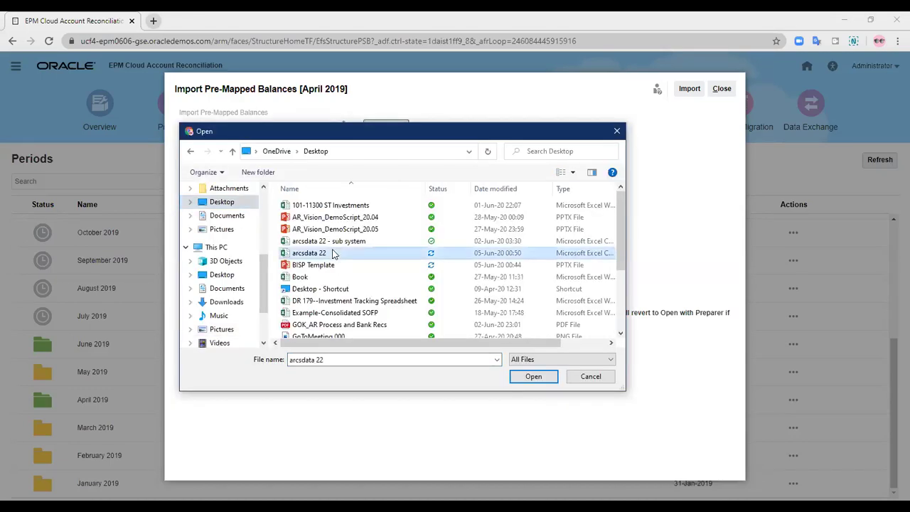
click(532, 377)
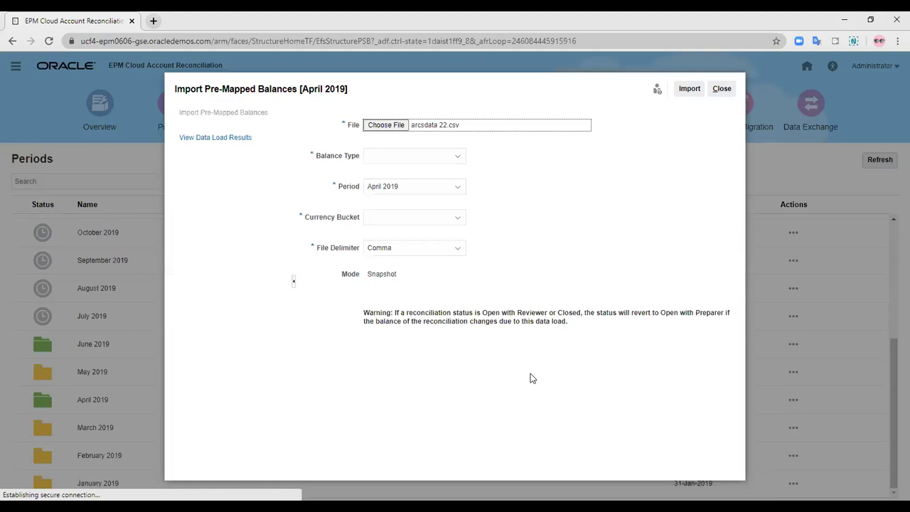
Step: Set the balance type to Source System and the currency bucket to Functional, run the import and close its dialog
click(383, 165)
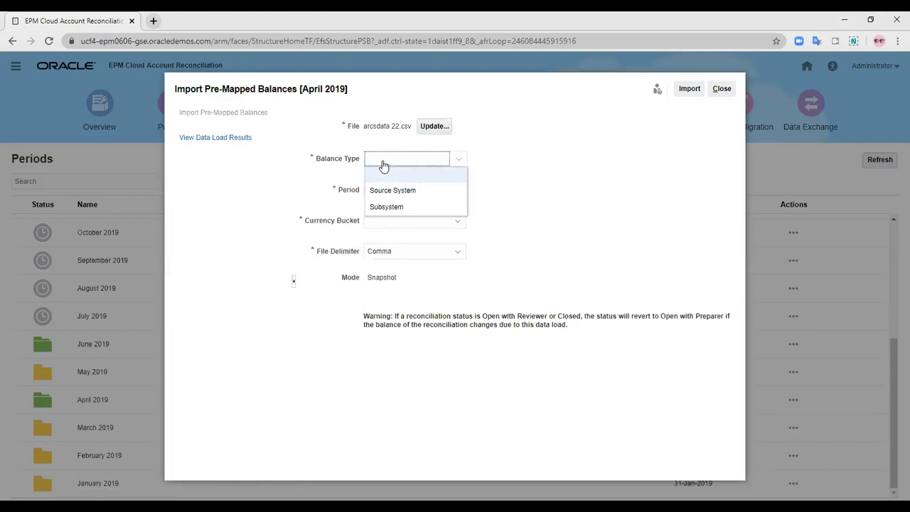
click(394, 193)
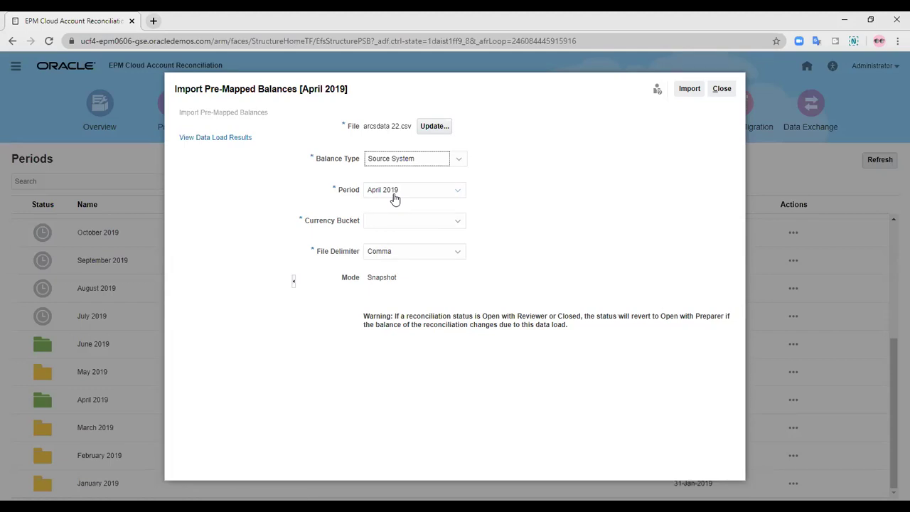
click(403, 229)
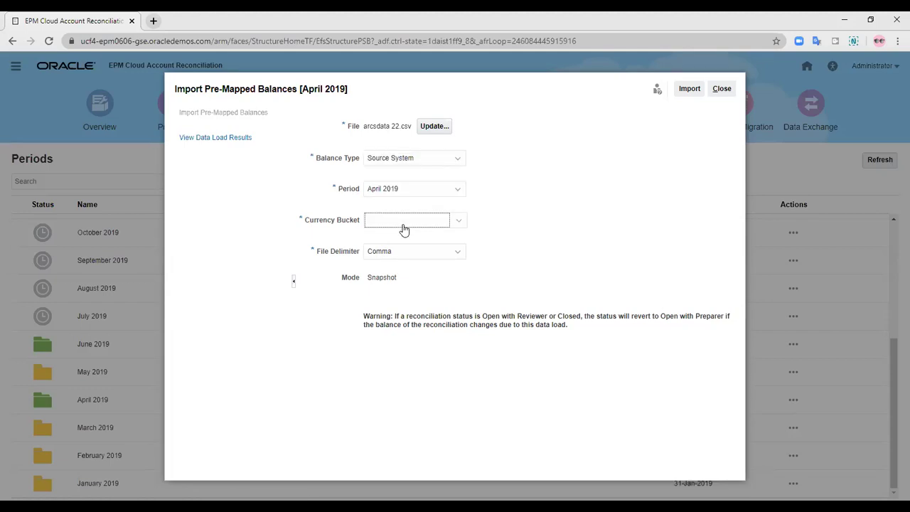
click(381, 267)
click(689, 90)
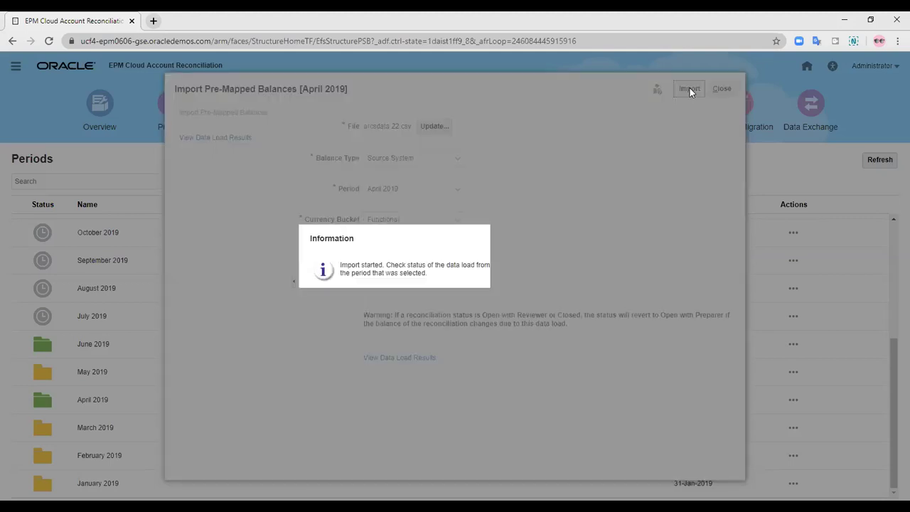
click(585, 308)
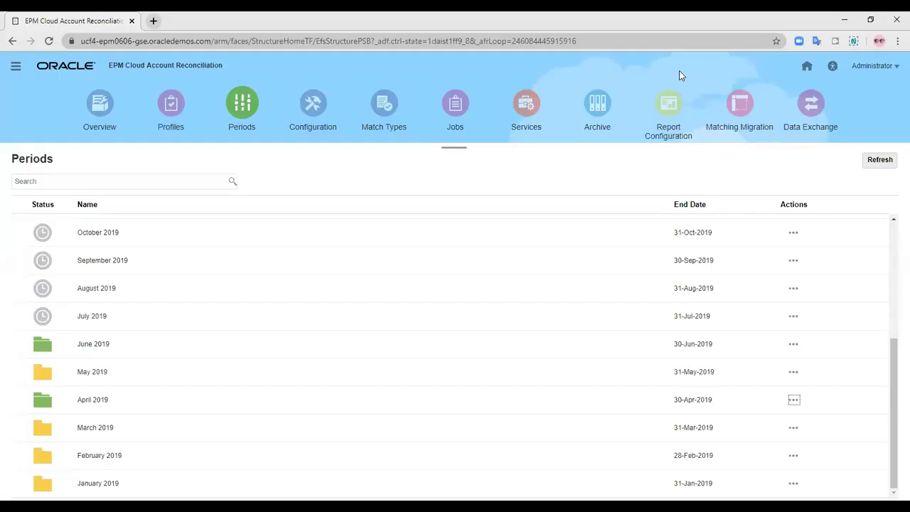
click(174, 103)
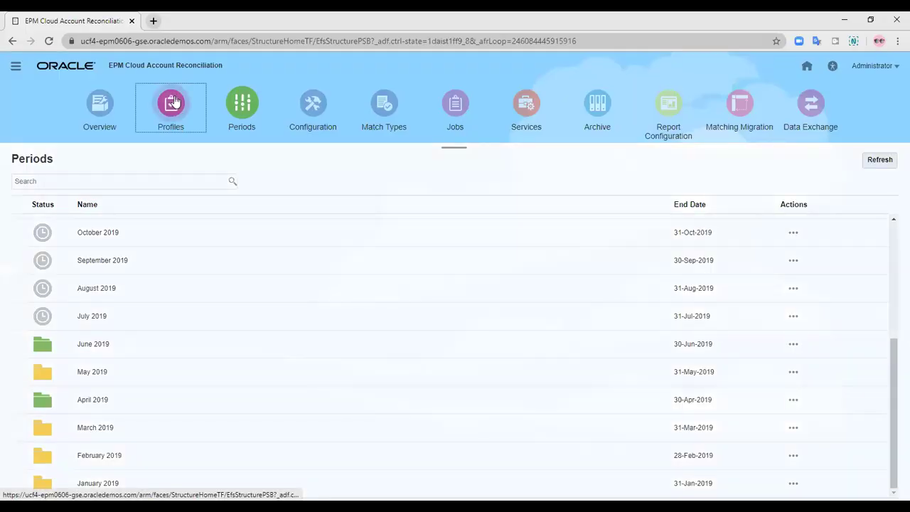
click(102, 185)
text(303-)
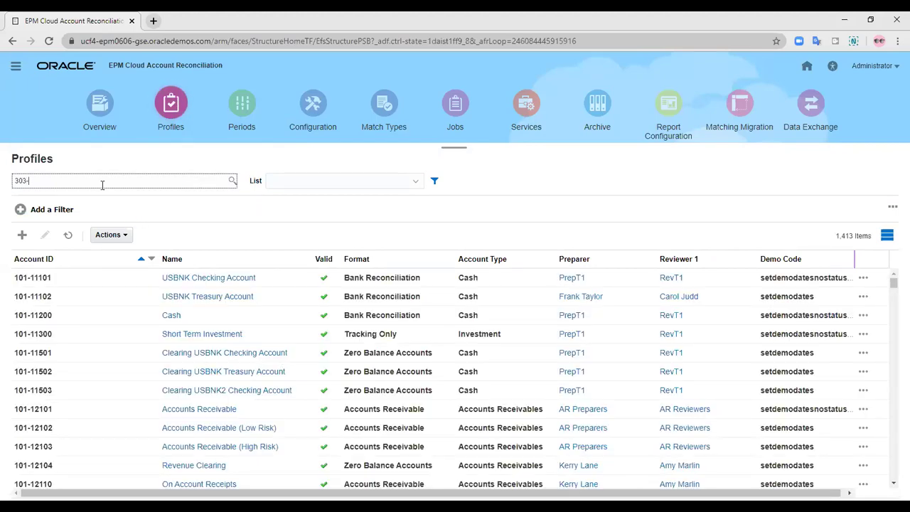
text(NORV)
key(Return)
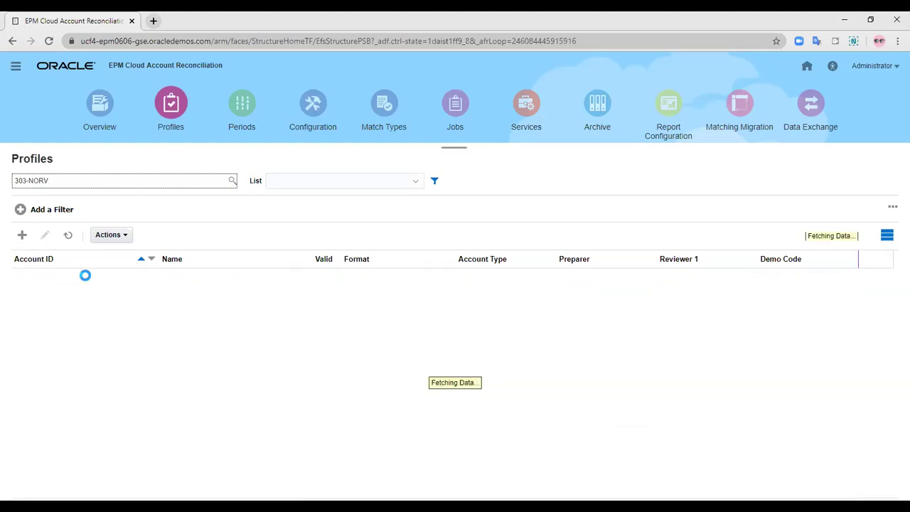
Step: Create the April 2019 reconciliation for the selected 303-NORV Notes Receivables profile and close the creation dialogs
click(96, 282)
click(106, 236)
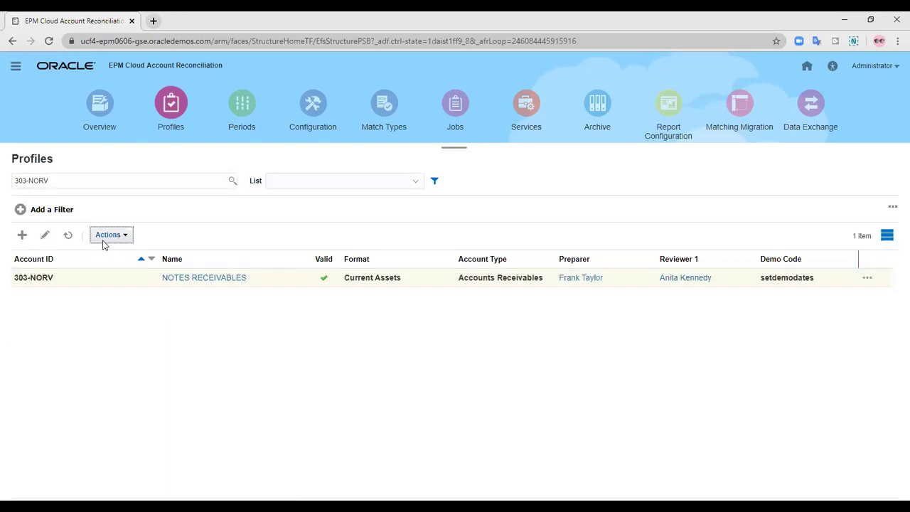
click(158, 425)
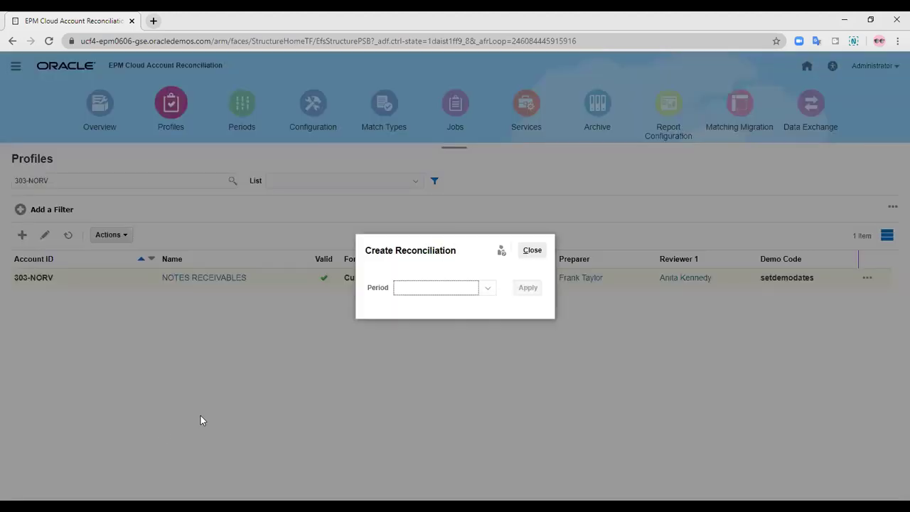
click(408, 288)
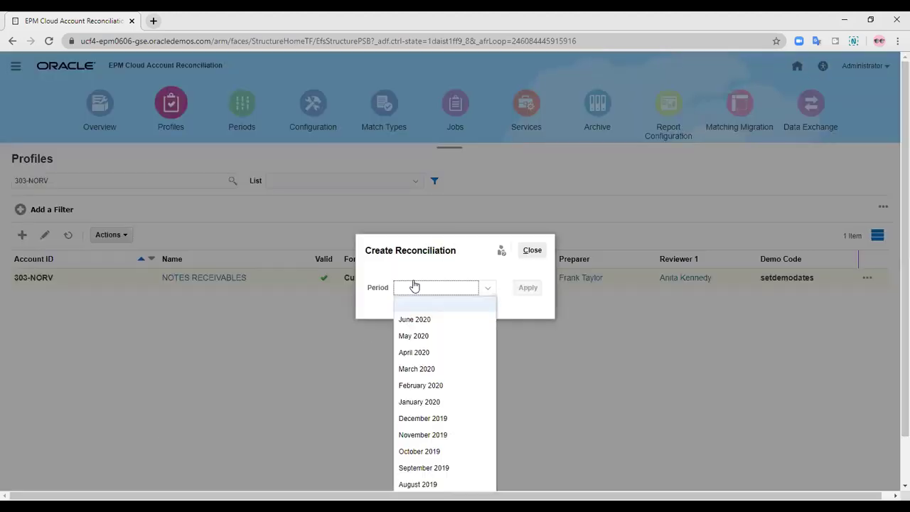
scroll(426, 384, down, 1)
click(417, 482)
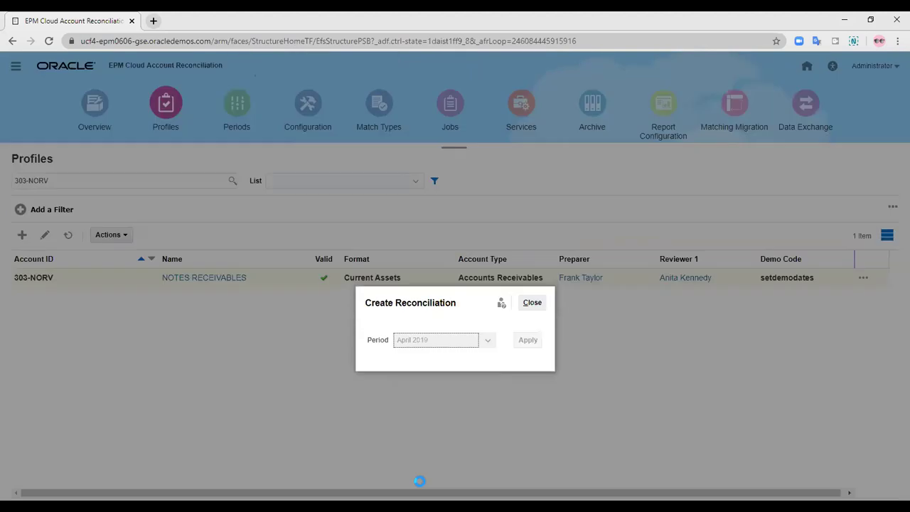
click(526, 288)
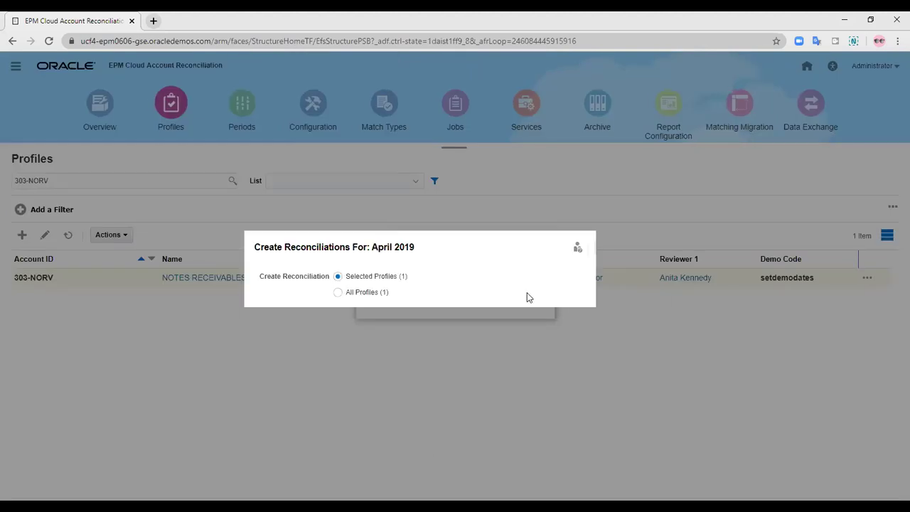
click(613, 250)
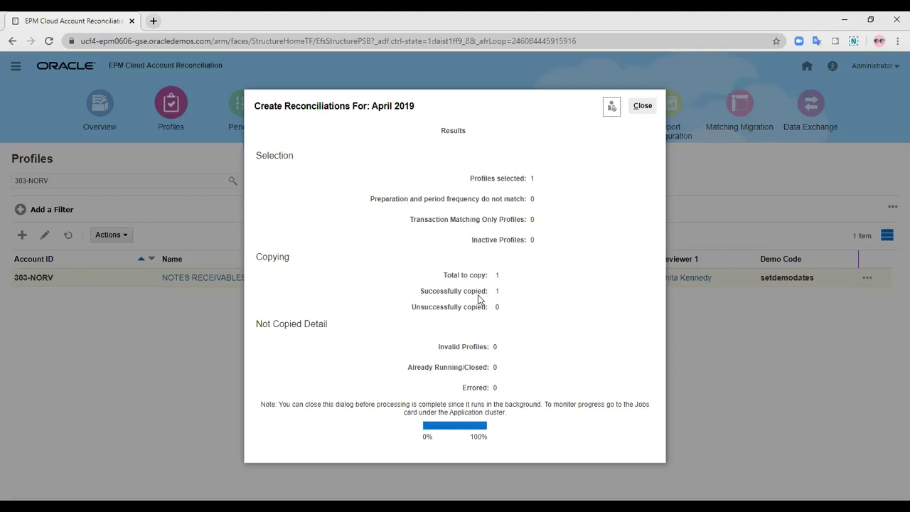
click(644, 106)
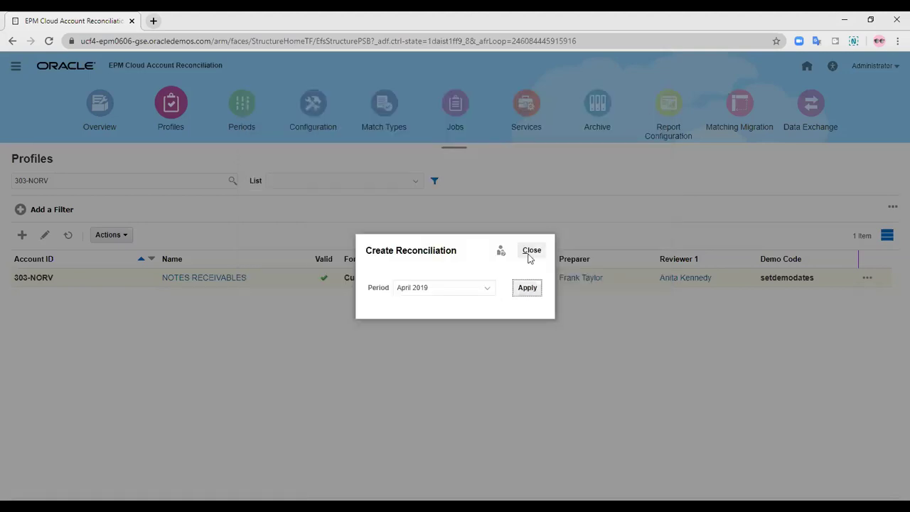
click(531, 253)
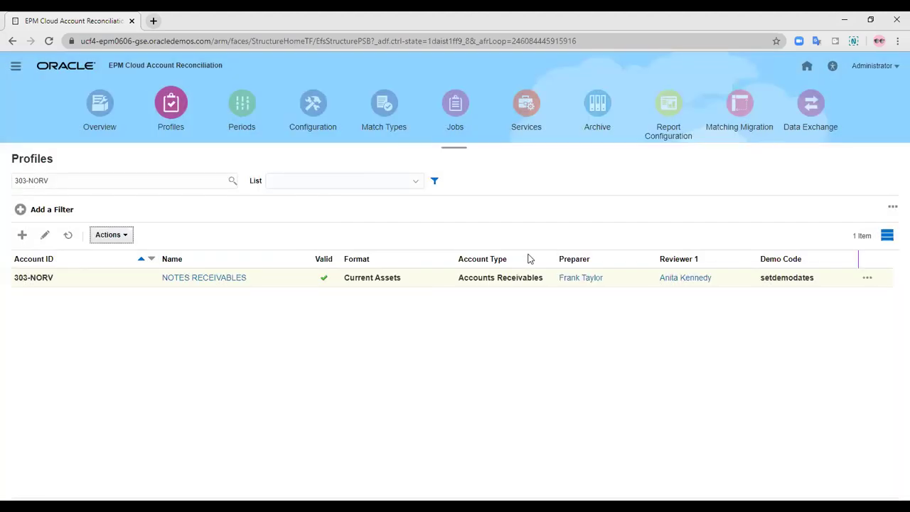
Step: Go from the home page to the Reconciliations list and search it for the account ID 303-NORV
click(811, 69)
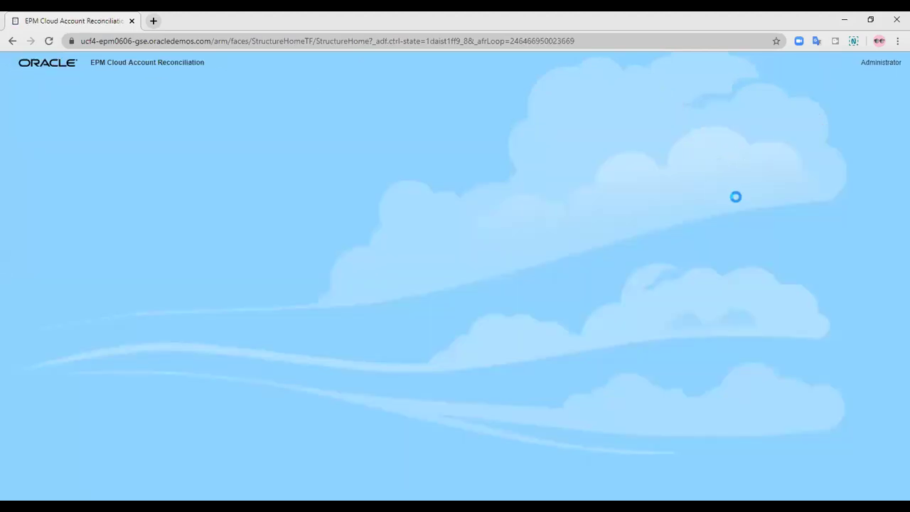
click(543, 151)
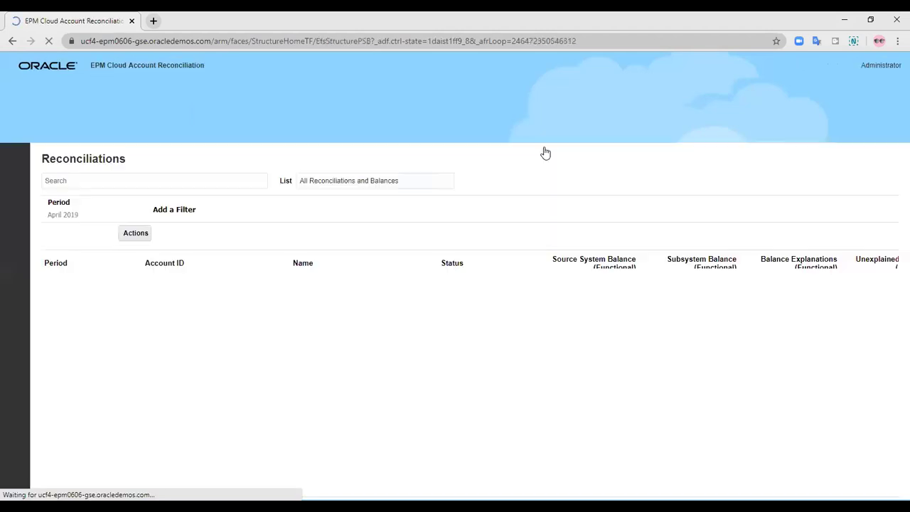
click(142, 183)
text(303)
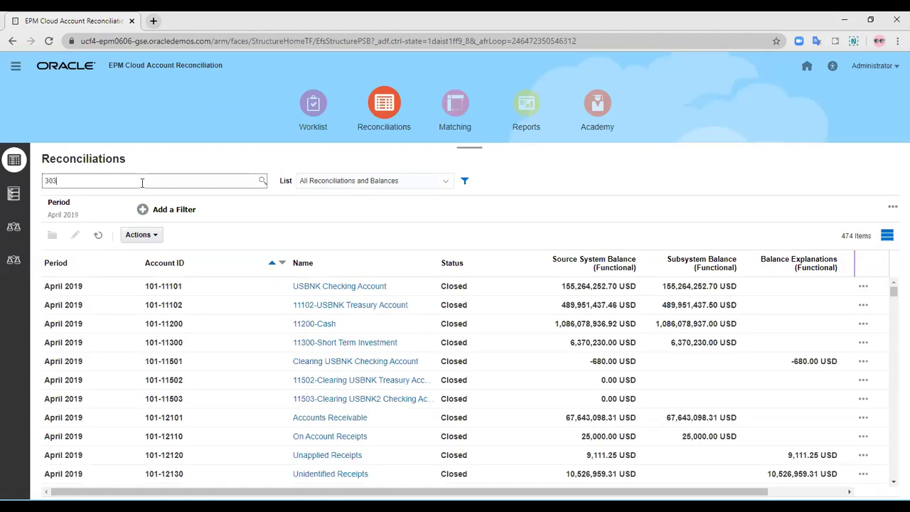
text(-NORV)
key(Return)
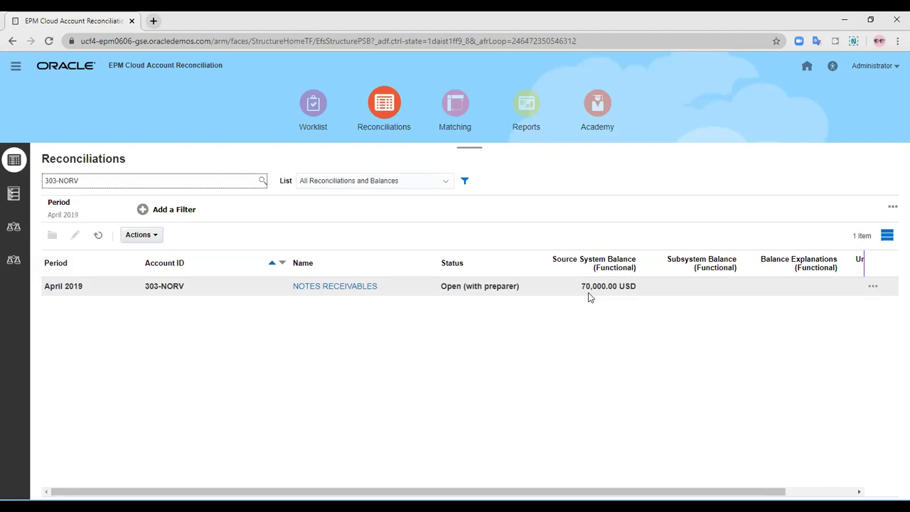
Step: Open the Notes Receivables reconciliation and examine its balance summary and balance explanations
click(368, 287)
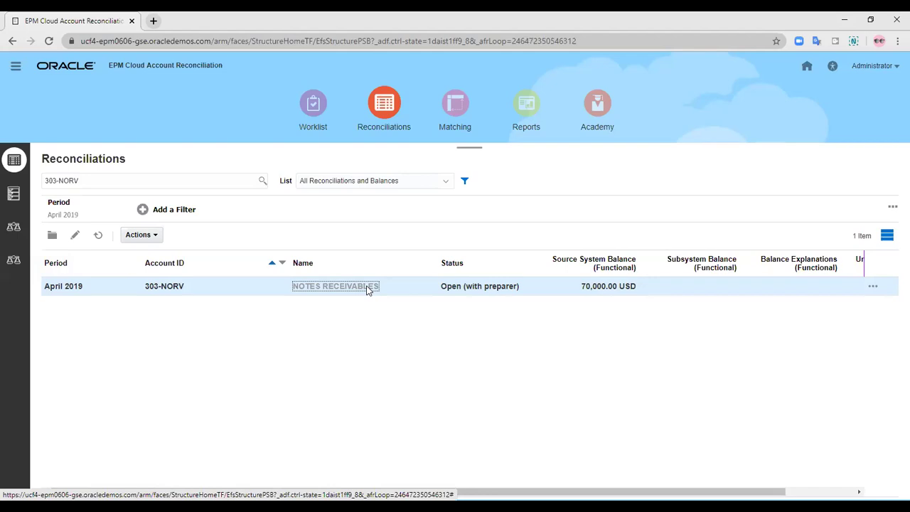
click(367, 287)
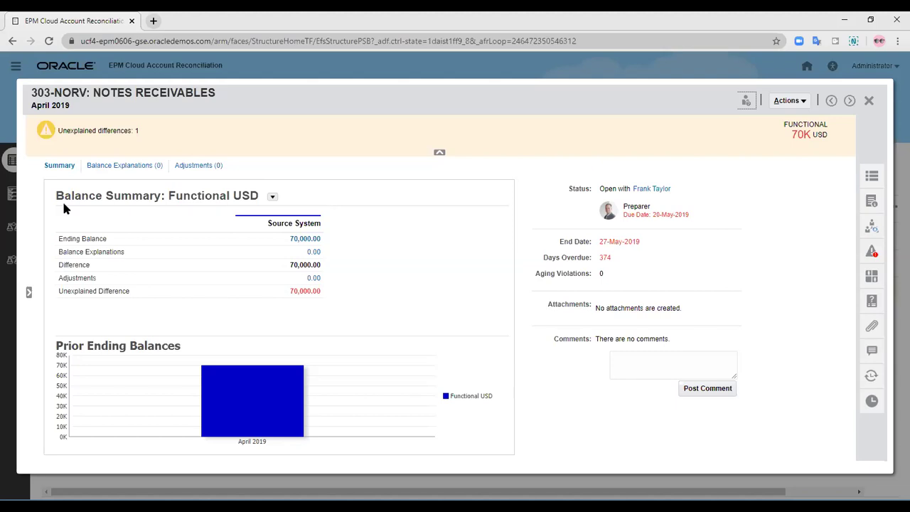
click(140, 165)
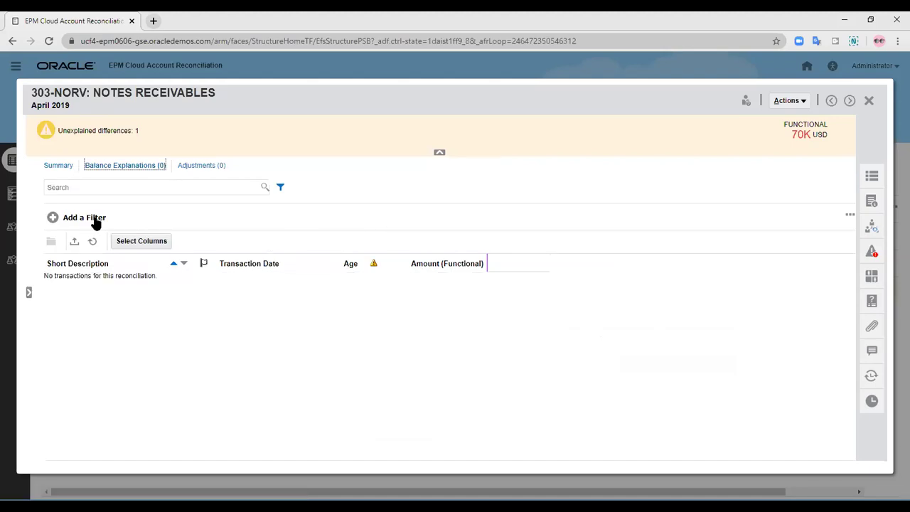
click(68, 165)
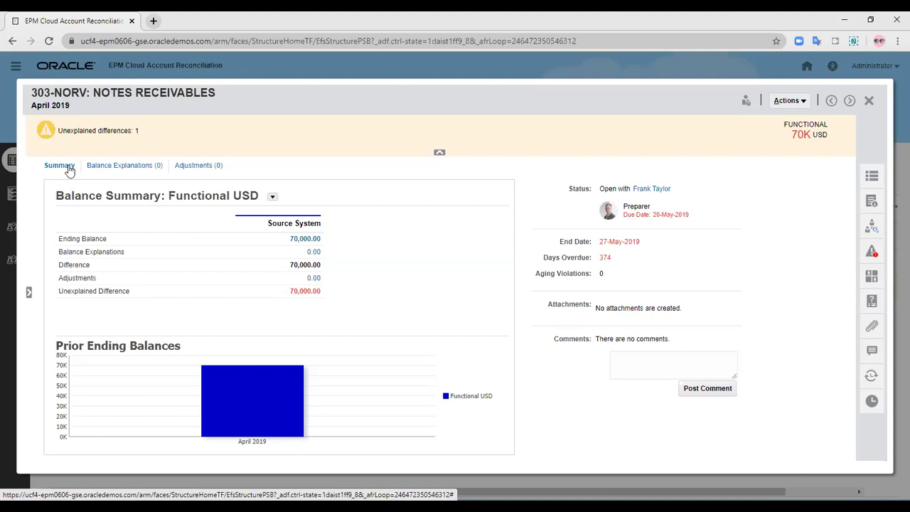
click(64, 166)
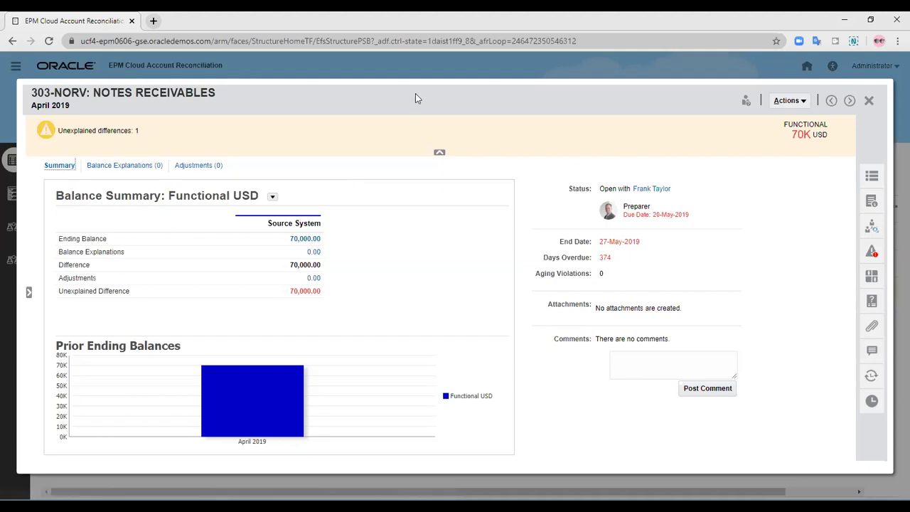
Step: Close the reconciliation, switch from the administrator to the preparer's login and look through the preparer's Reconciliations list
click(869, 104)
click(876, 67)
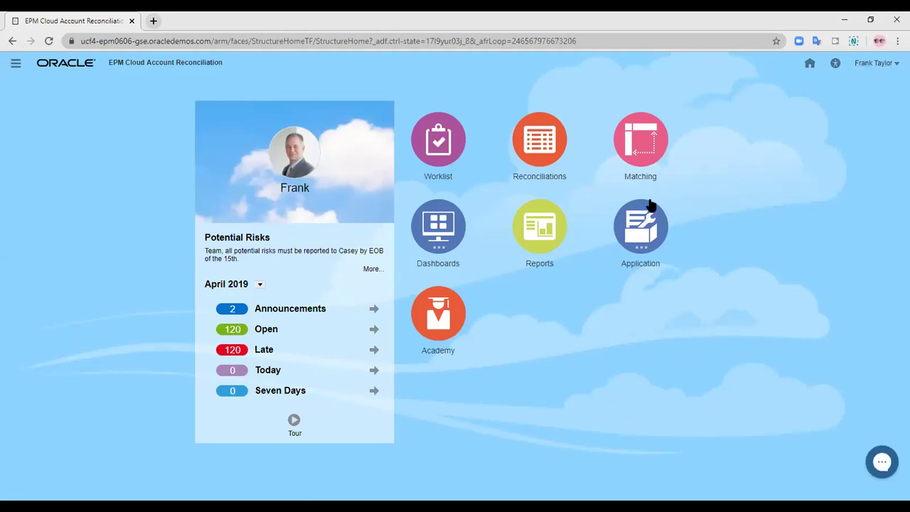
click(555, 157)
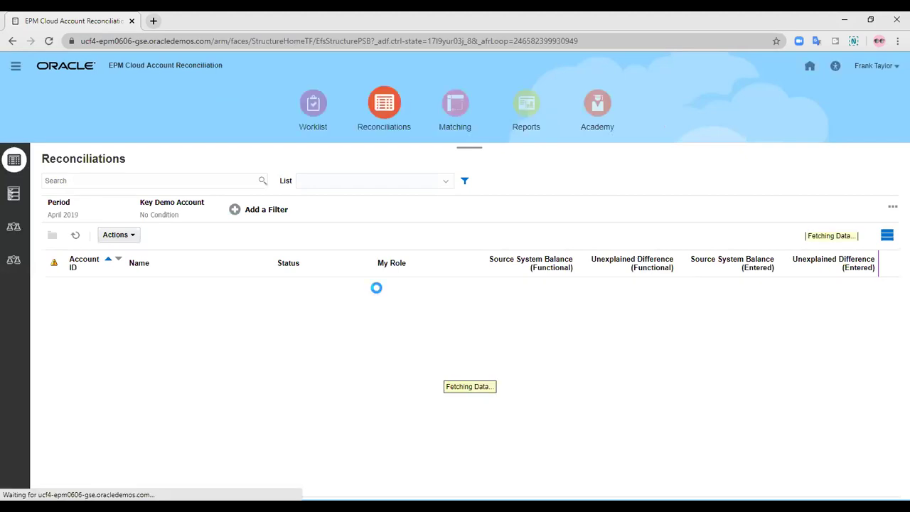
scroll(395, 364, down, 10)
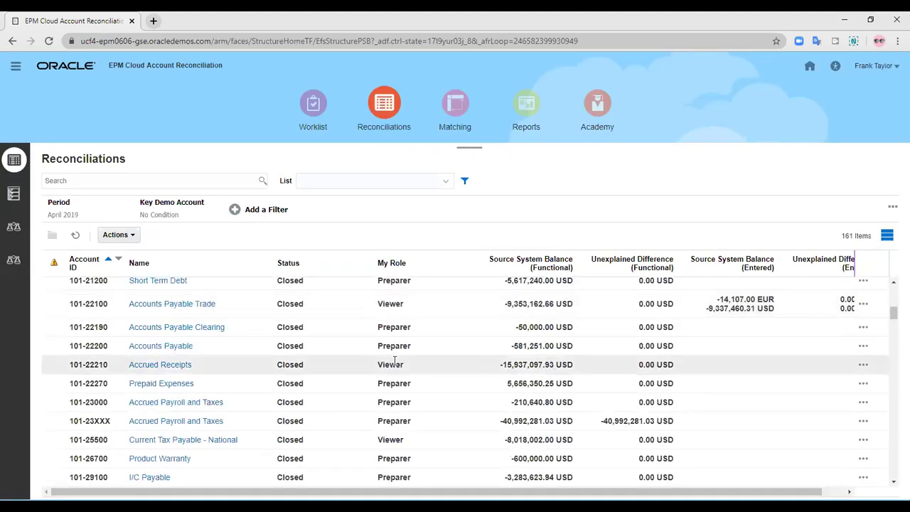
scroll(395, 360, up, 4)
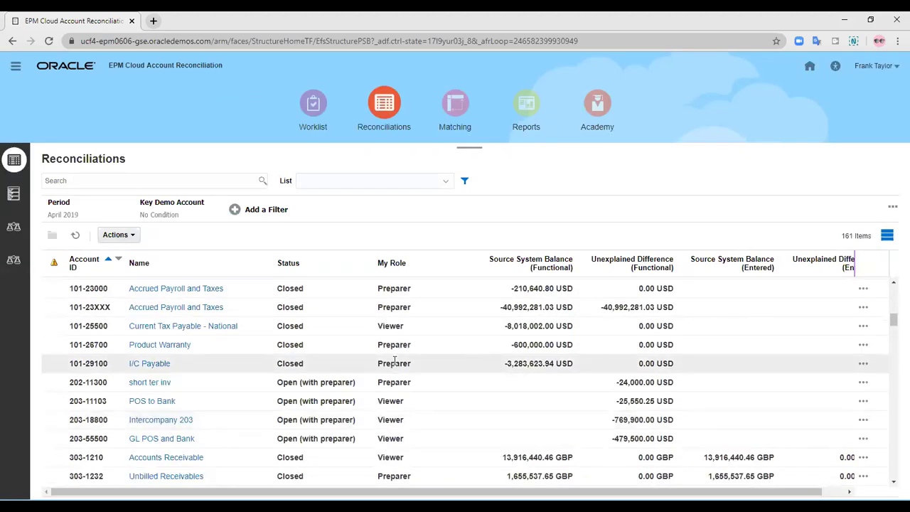
scroll(395, 360, up, 6)
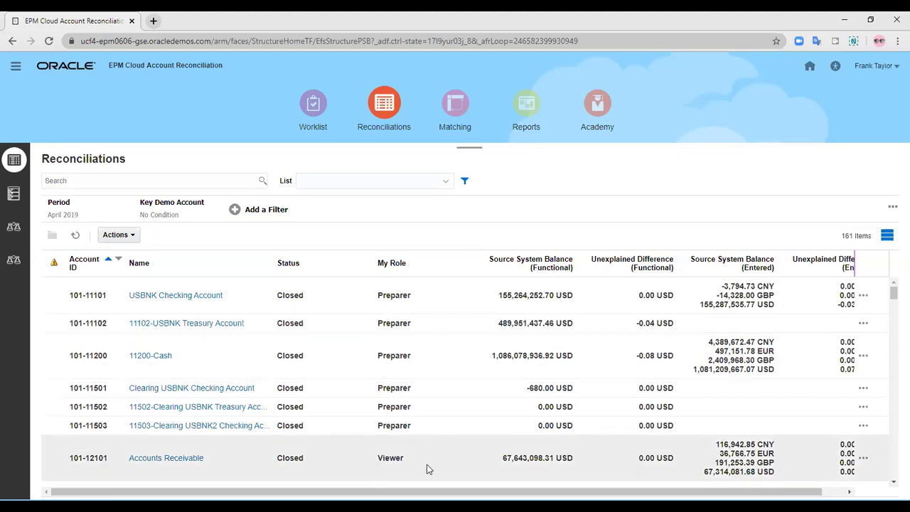
Step: Search the preparer's reconciliations for 303-NORV and open the Notes Receivables reconciliation
click(74, 182)
text(303-N)
text(ORT)
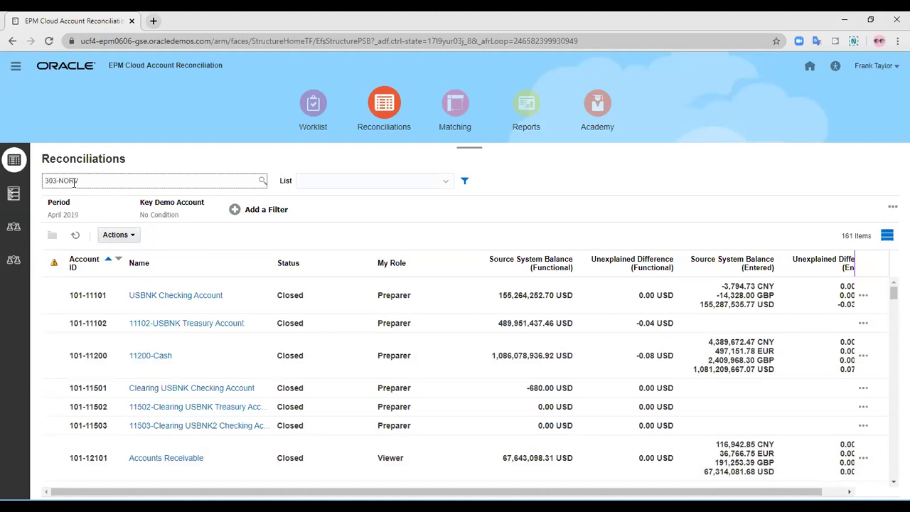
key(Return)
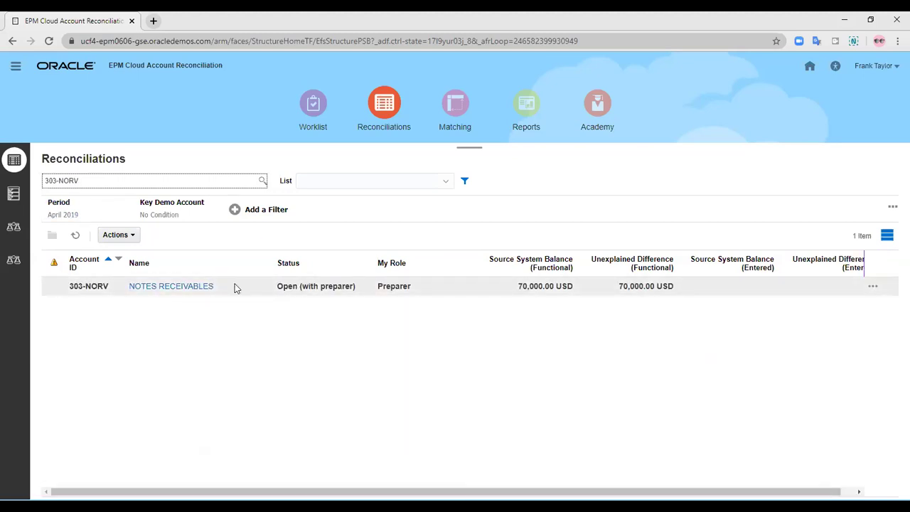
click(171, 286)
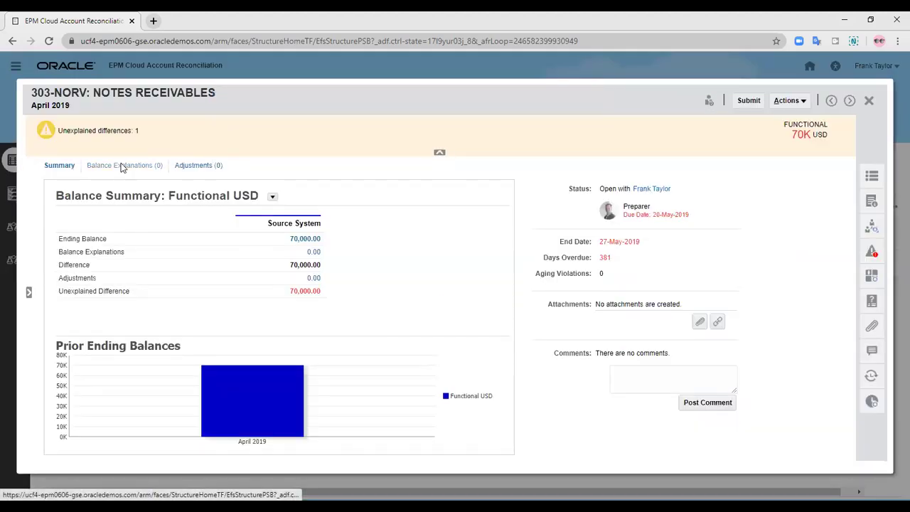
Step: Add a balance explanation described as "demo balance explanation" with an amount of 70,000.00 USD, save it and return to the reconciliation
click(121, 165)
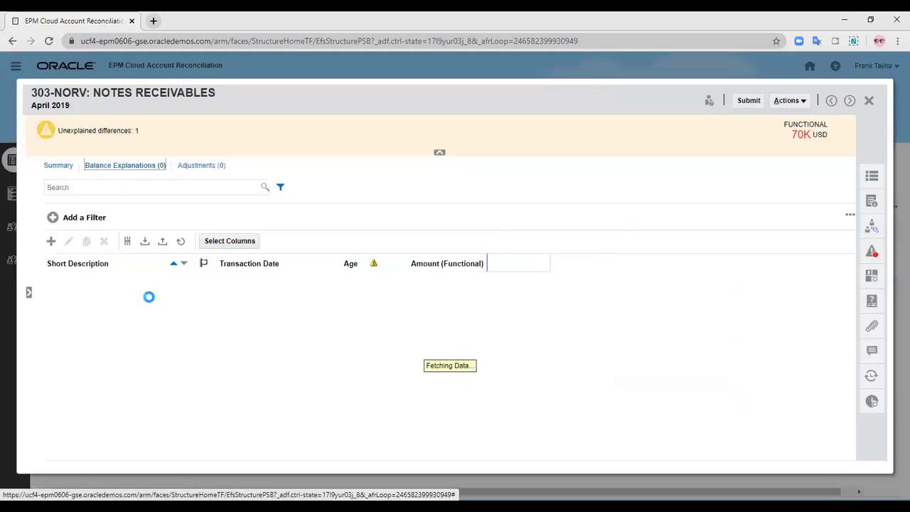
click(53, 243)
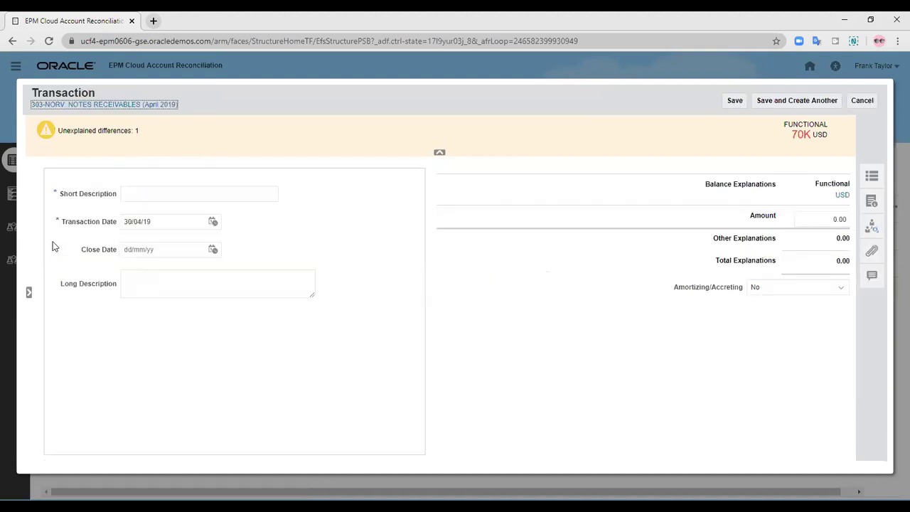
click(127, 197)
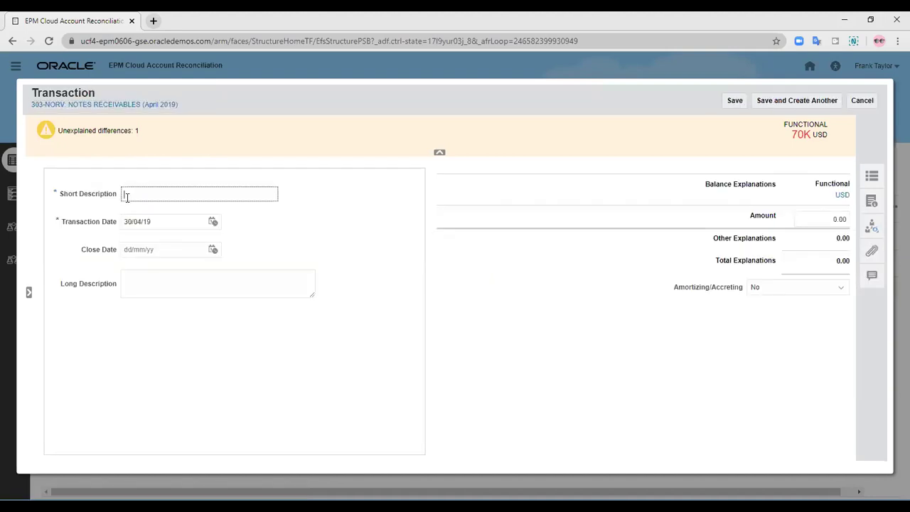
text(demo balance explanation)
click(158, 277)
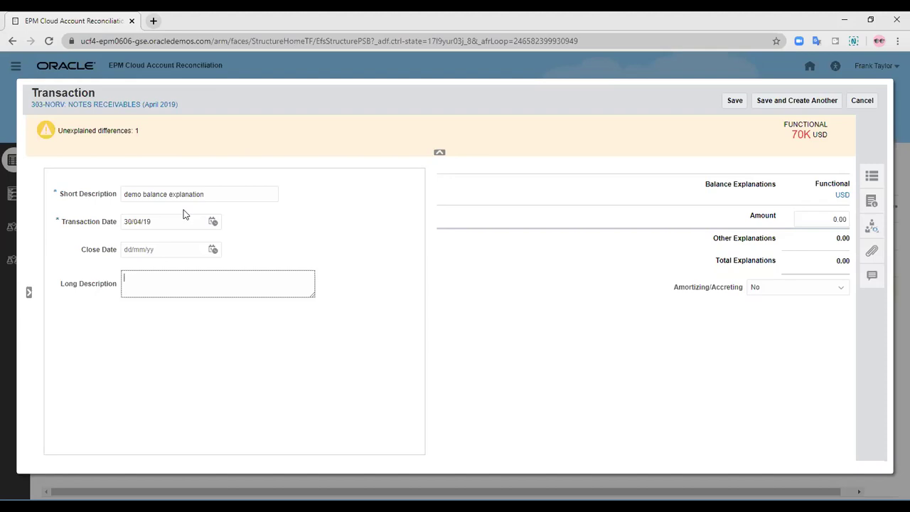
click(833, 222)
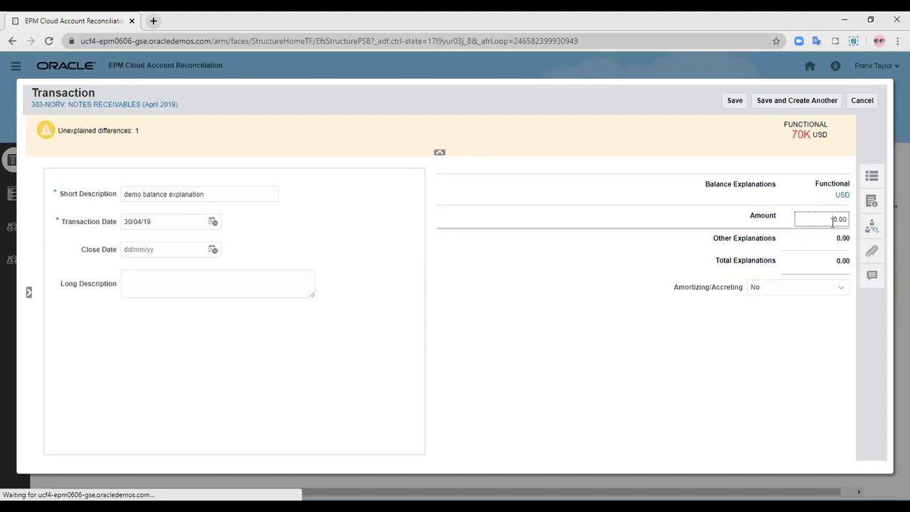
text(7000)
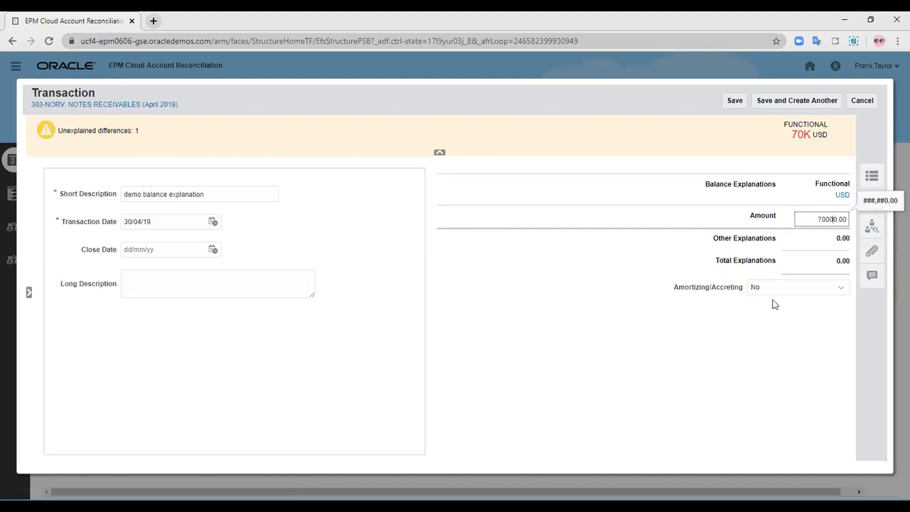
click(732, 100)
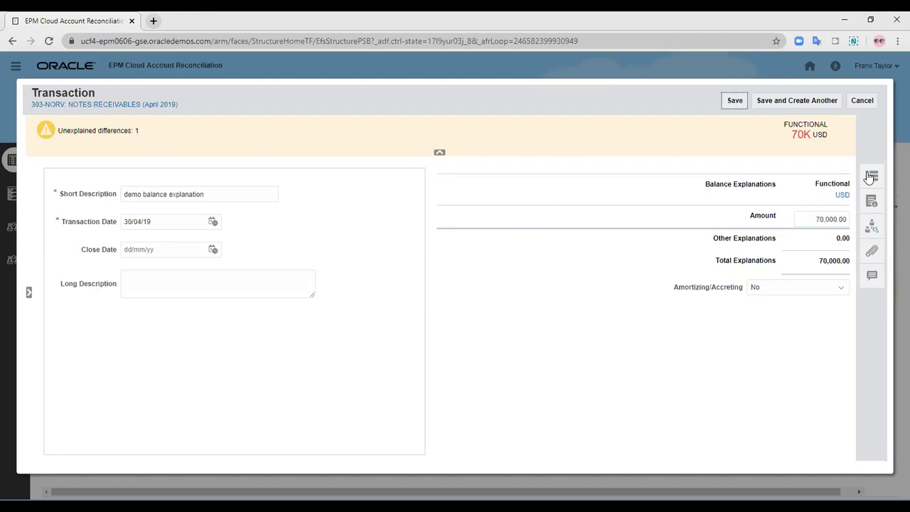
click(862, 100)
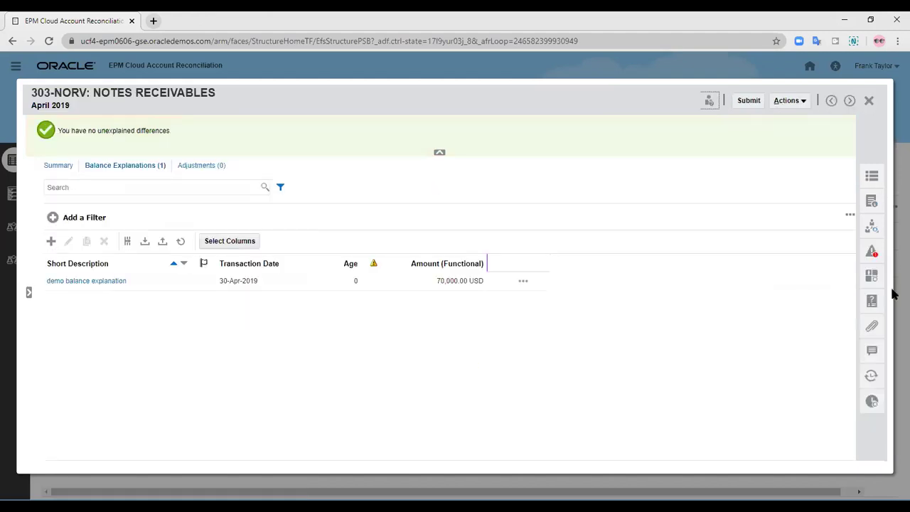
Step: View the reconciliation's attachments and its comments
click(871, 327)
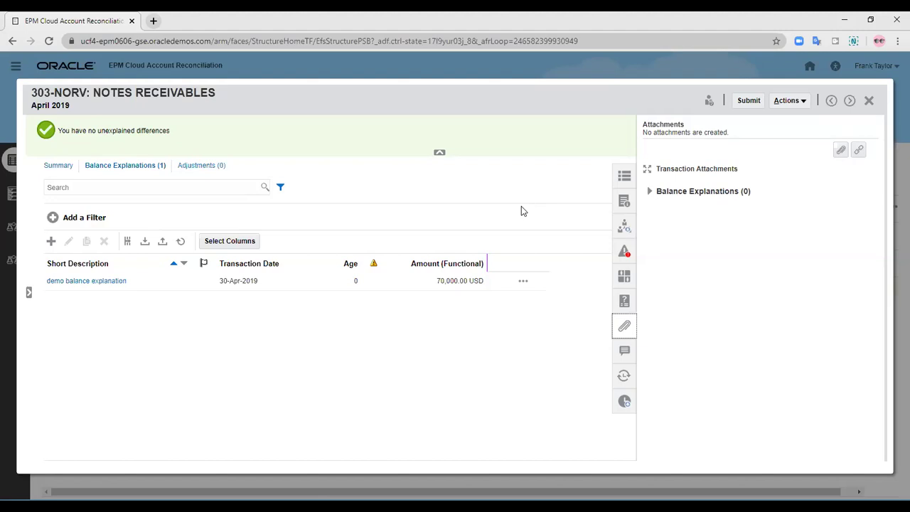
click(625, 347)
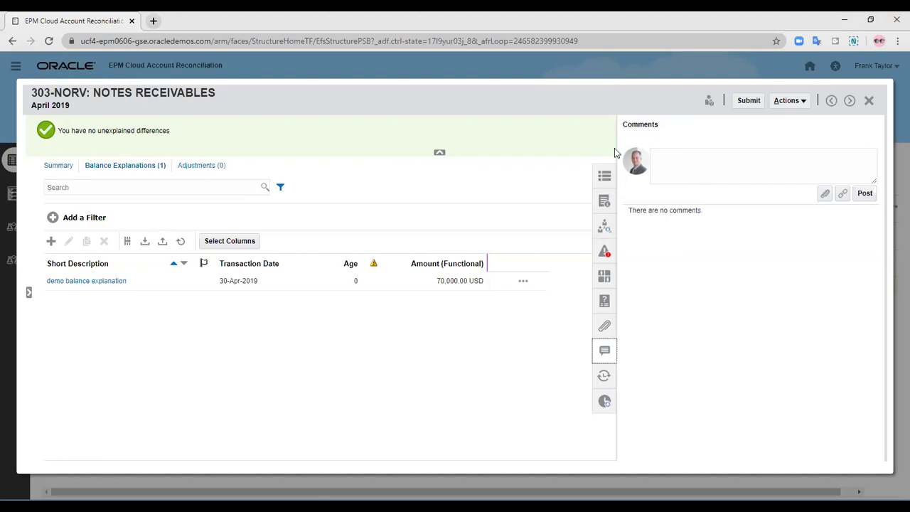
Step: Submit the Notes Receivables reconciliation for April 2019, confirm completing its preparation, and return to the Reconciliations list
click(605, 360)
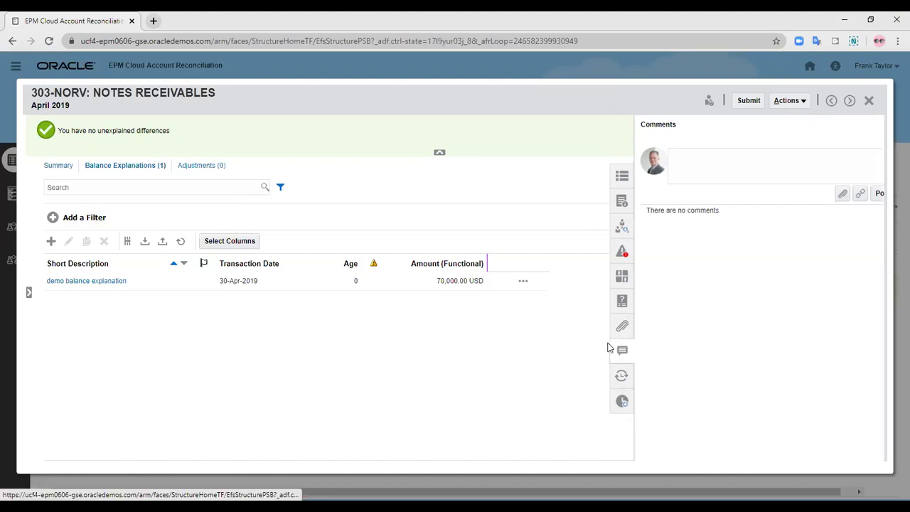
click(749, 101)
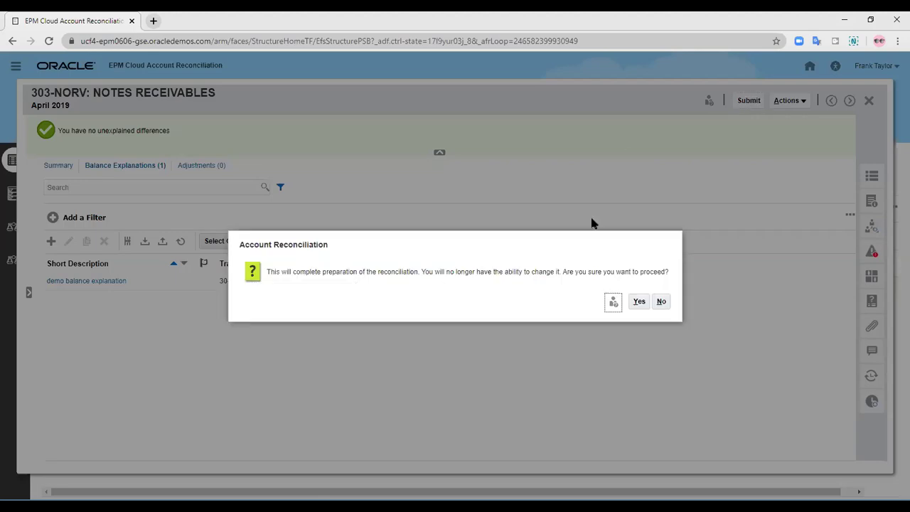
click(639, 302)
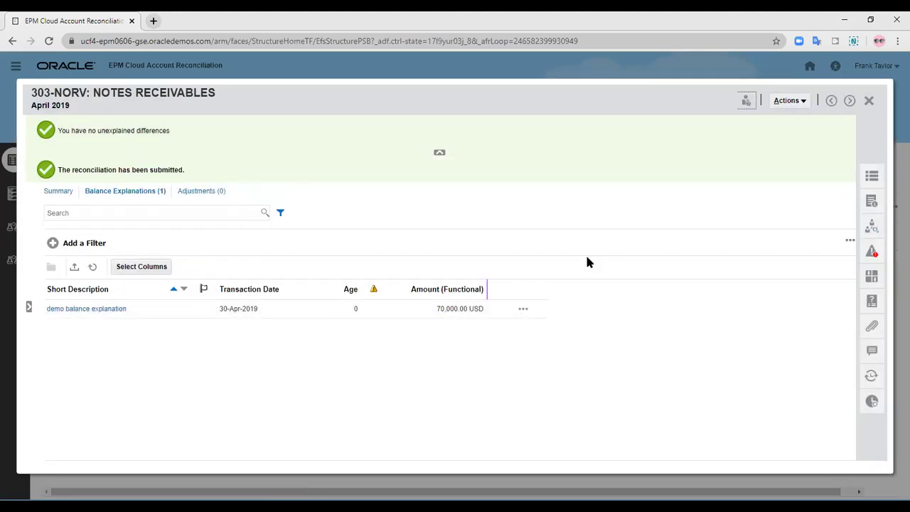
click(870, 101)
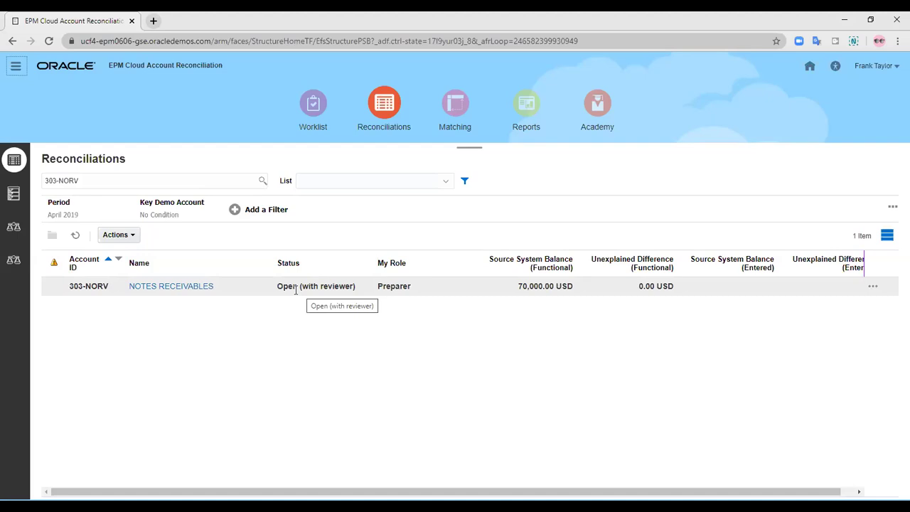
click(529, 285)
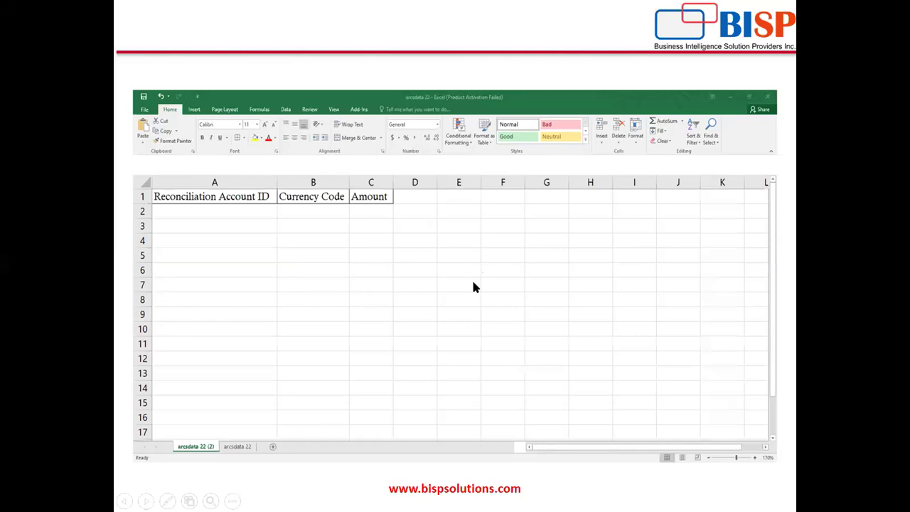
click(474, 283)
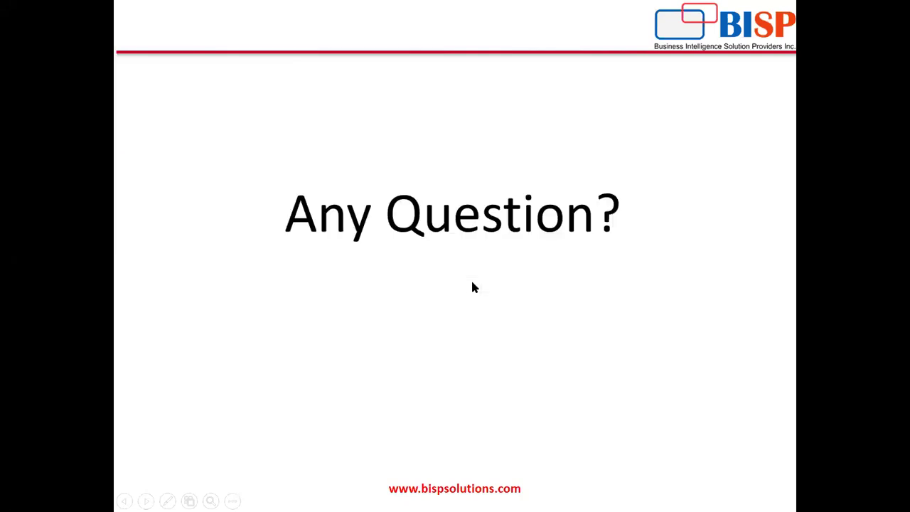